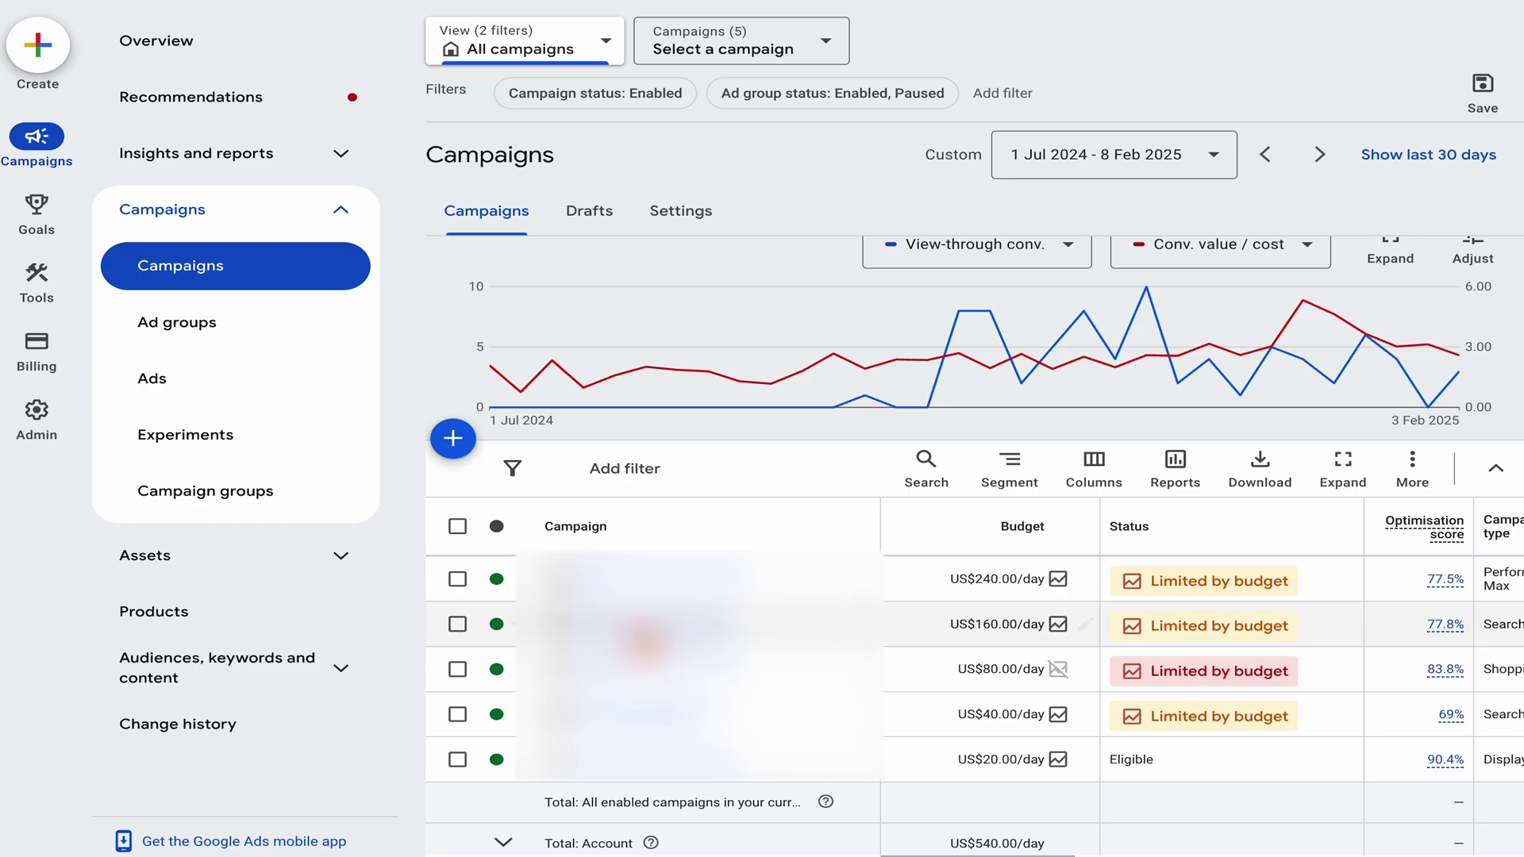
# Open the search terms report for the Search campaign with the US$160.00/day budget
pyautogui.click(634, 627)
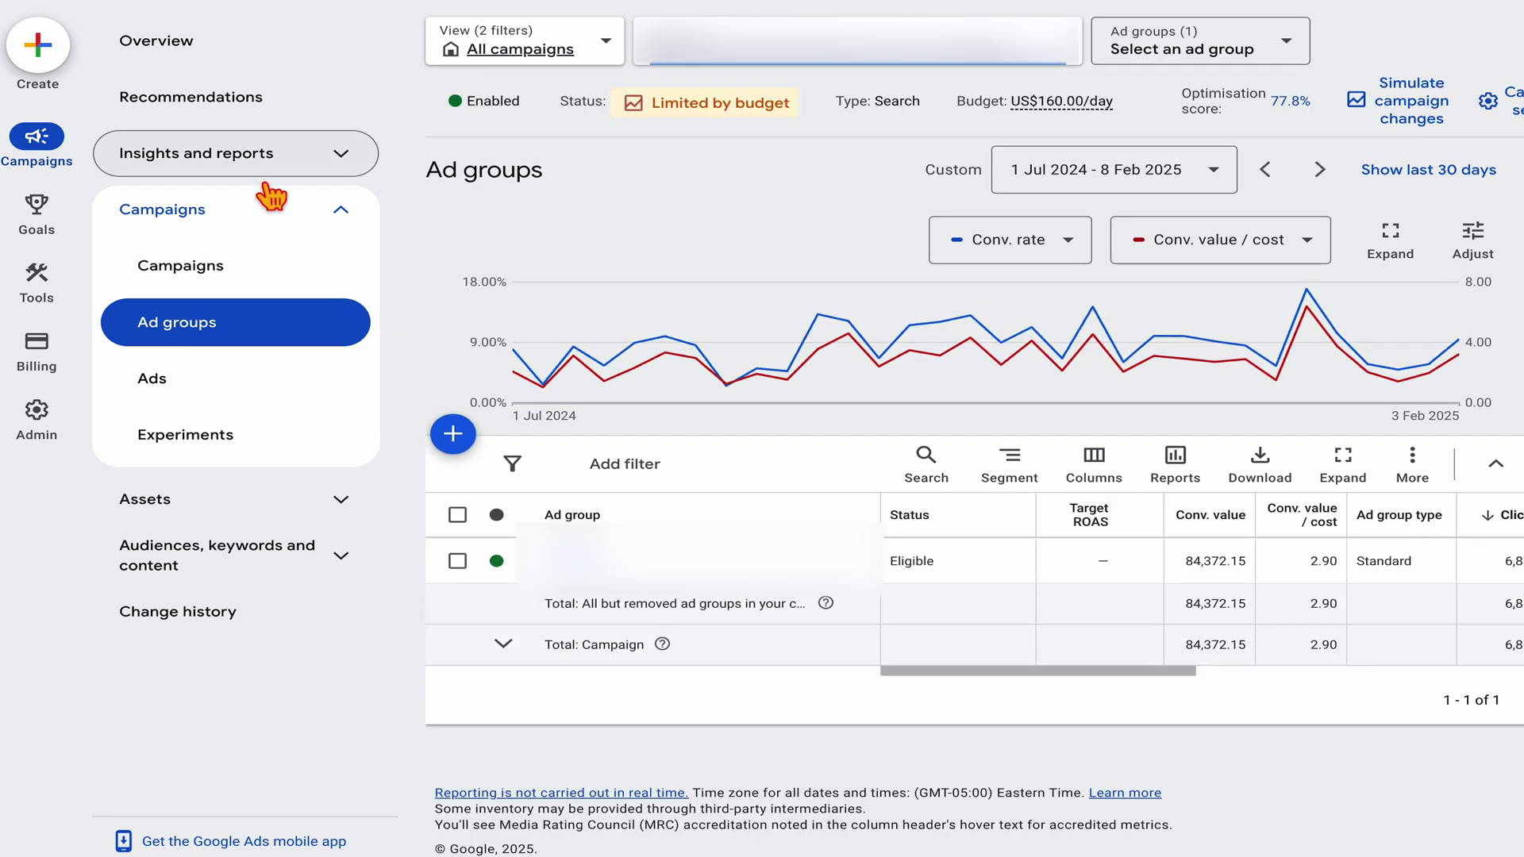
pyautogui.click(261, 159)
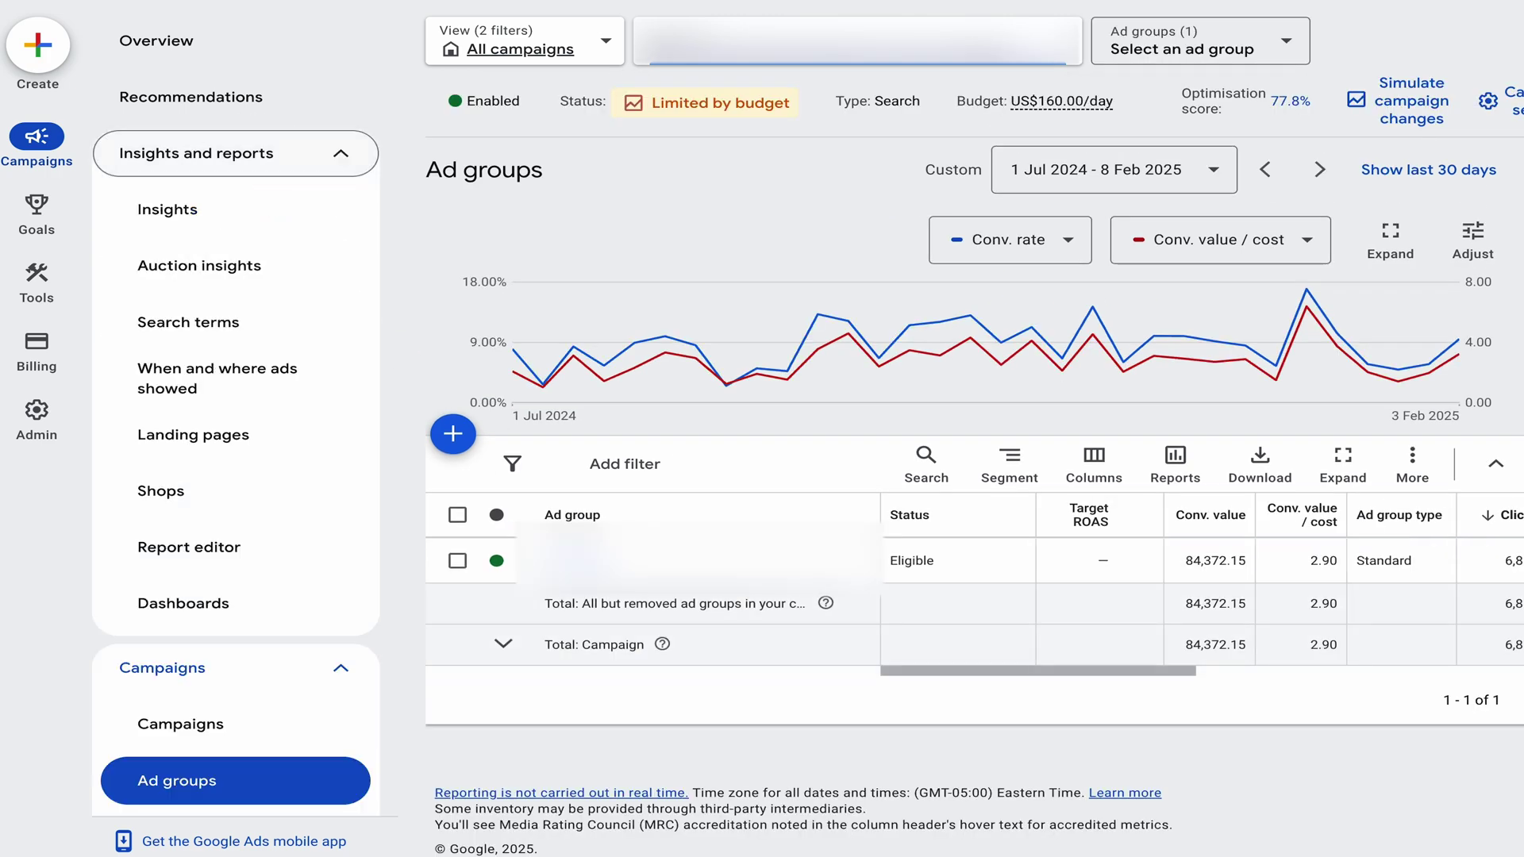
pyautogui.click(243, 341)
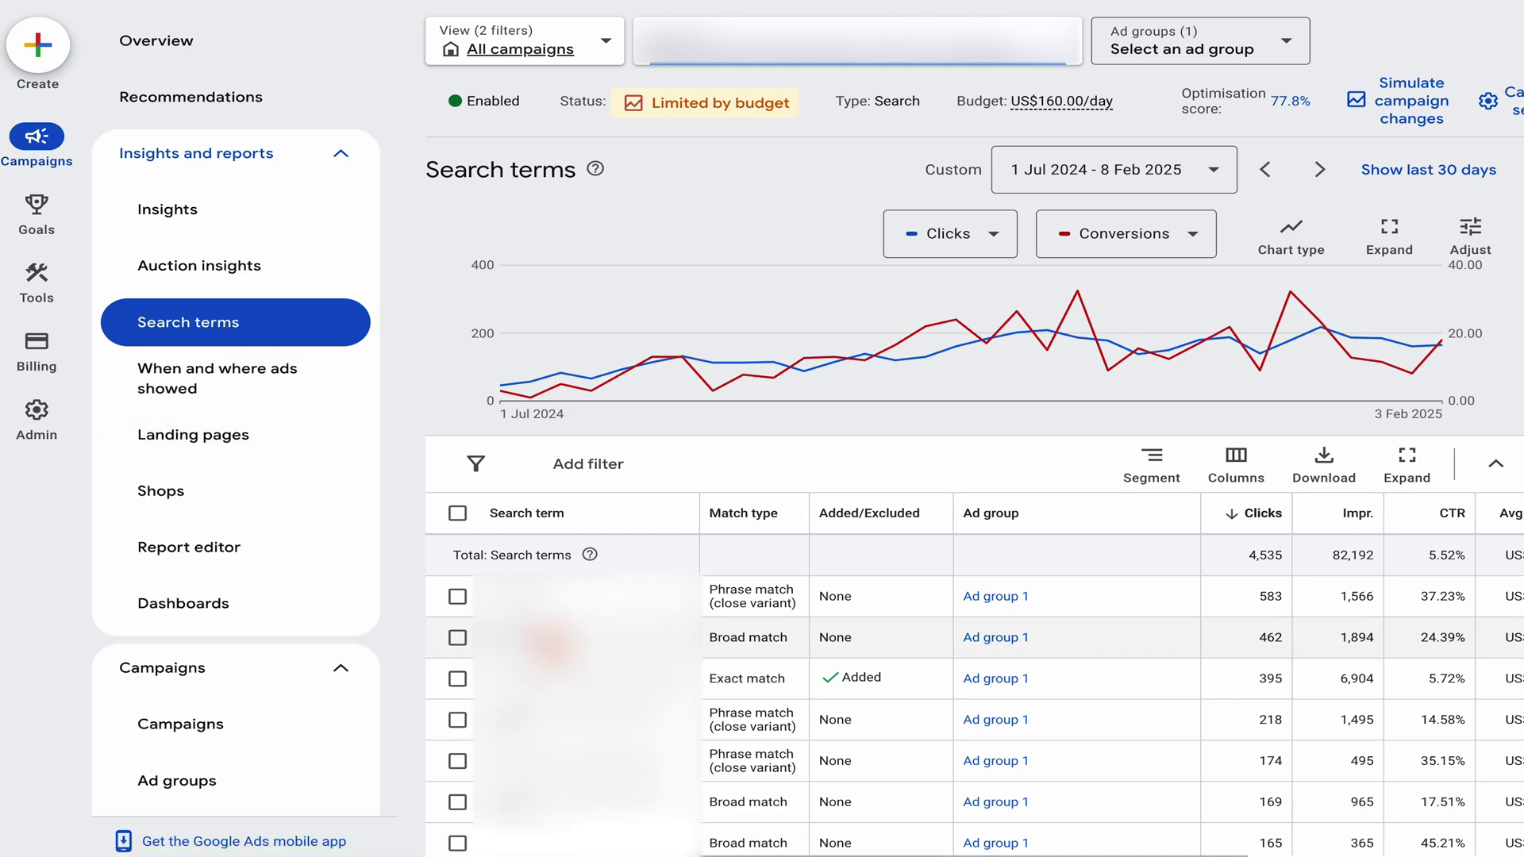
# Examine the Search campaign's list of search terms, including their match types and added or excluded status
pyautogui.scroll(-2, 975, 516)
pyautogui.scroll(-4, 975, 516)
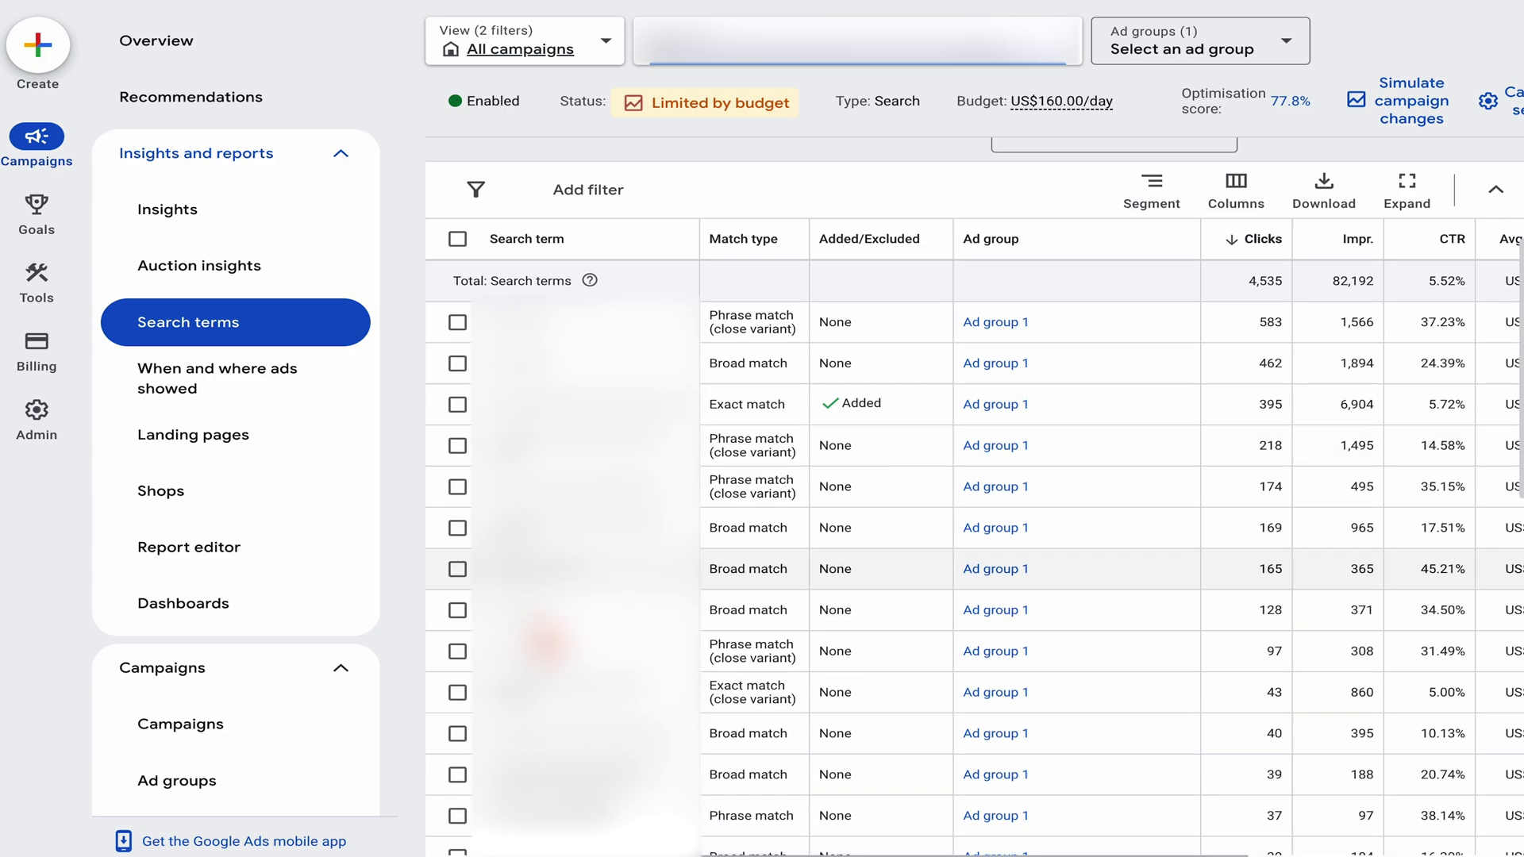
pyautogui.scroll(-5, 975, 516)
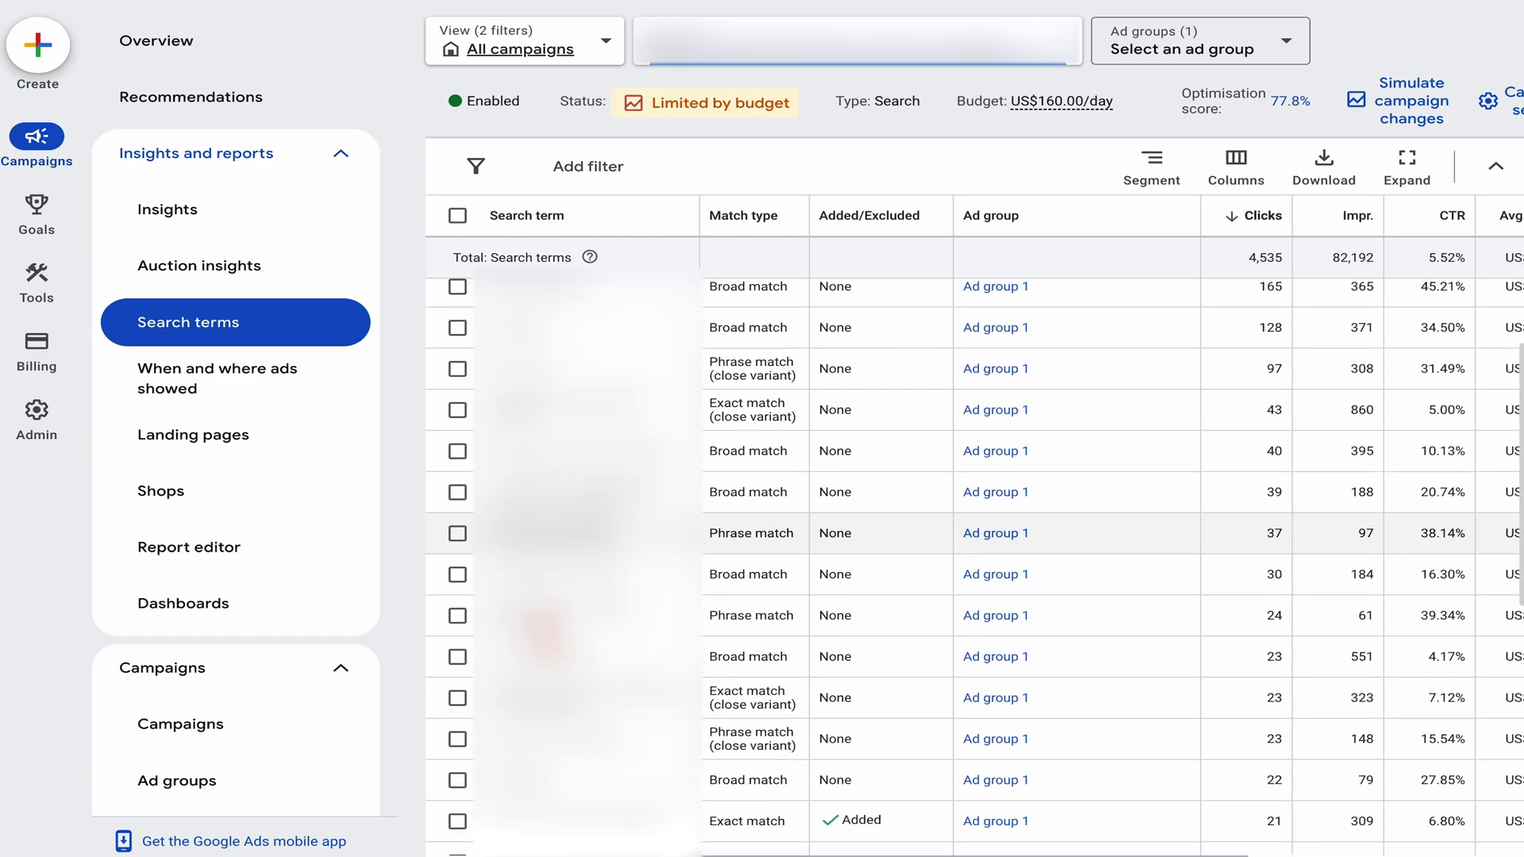
pyautogui.scroll(-3, 975, 516)
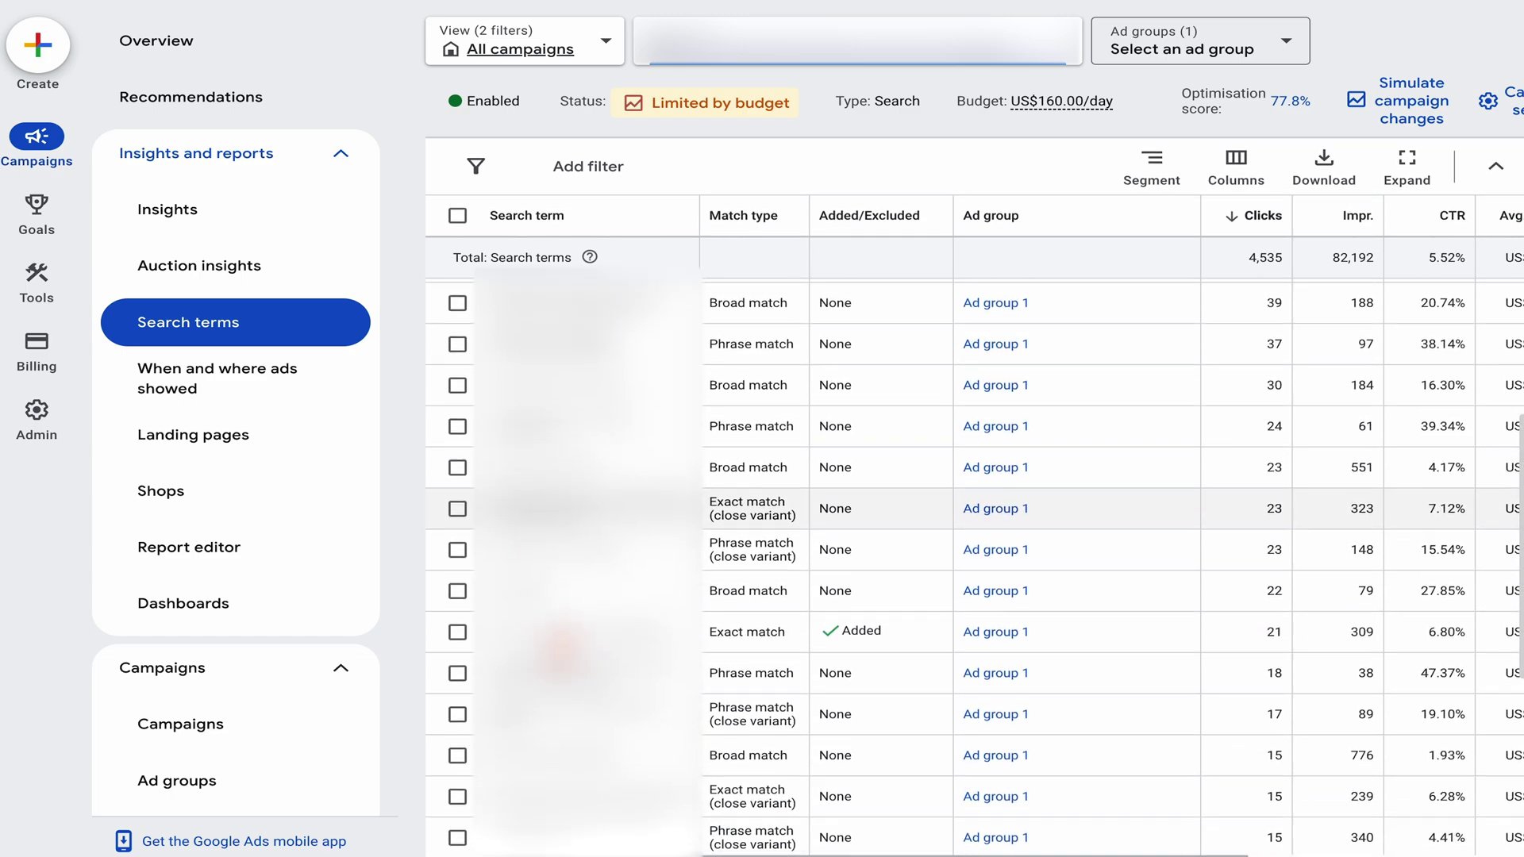
pyautogui.scroll(9, 975, 516)
pyautogui.scroll(3, 974, 517)
pyautogui.scroll(-3, 975, 516)
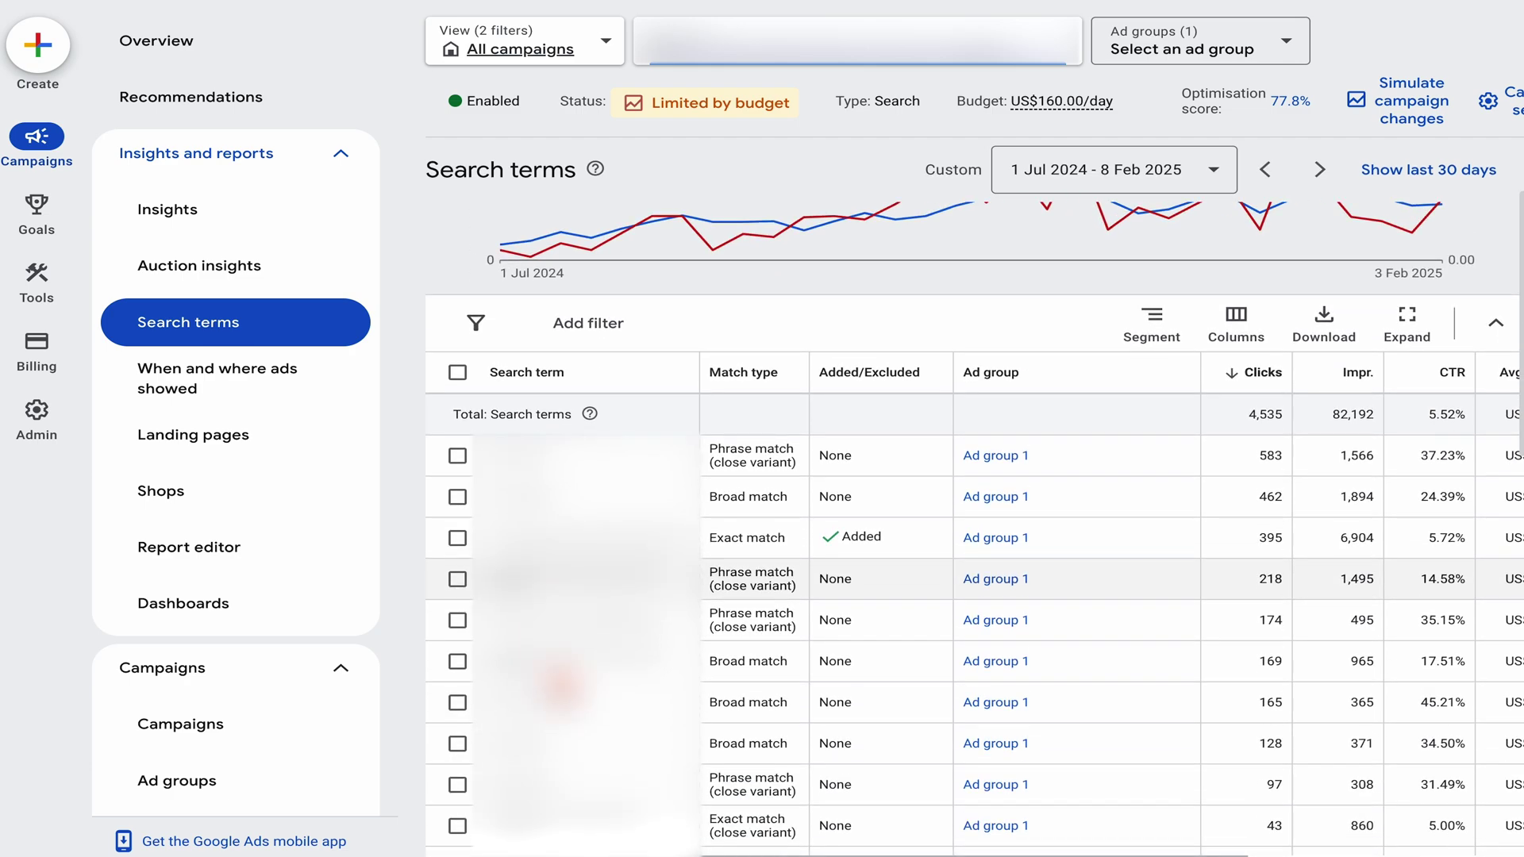
pyautogui.scroll(-4, 975, 516)
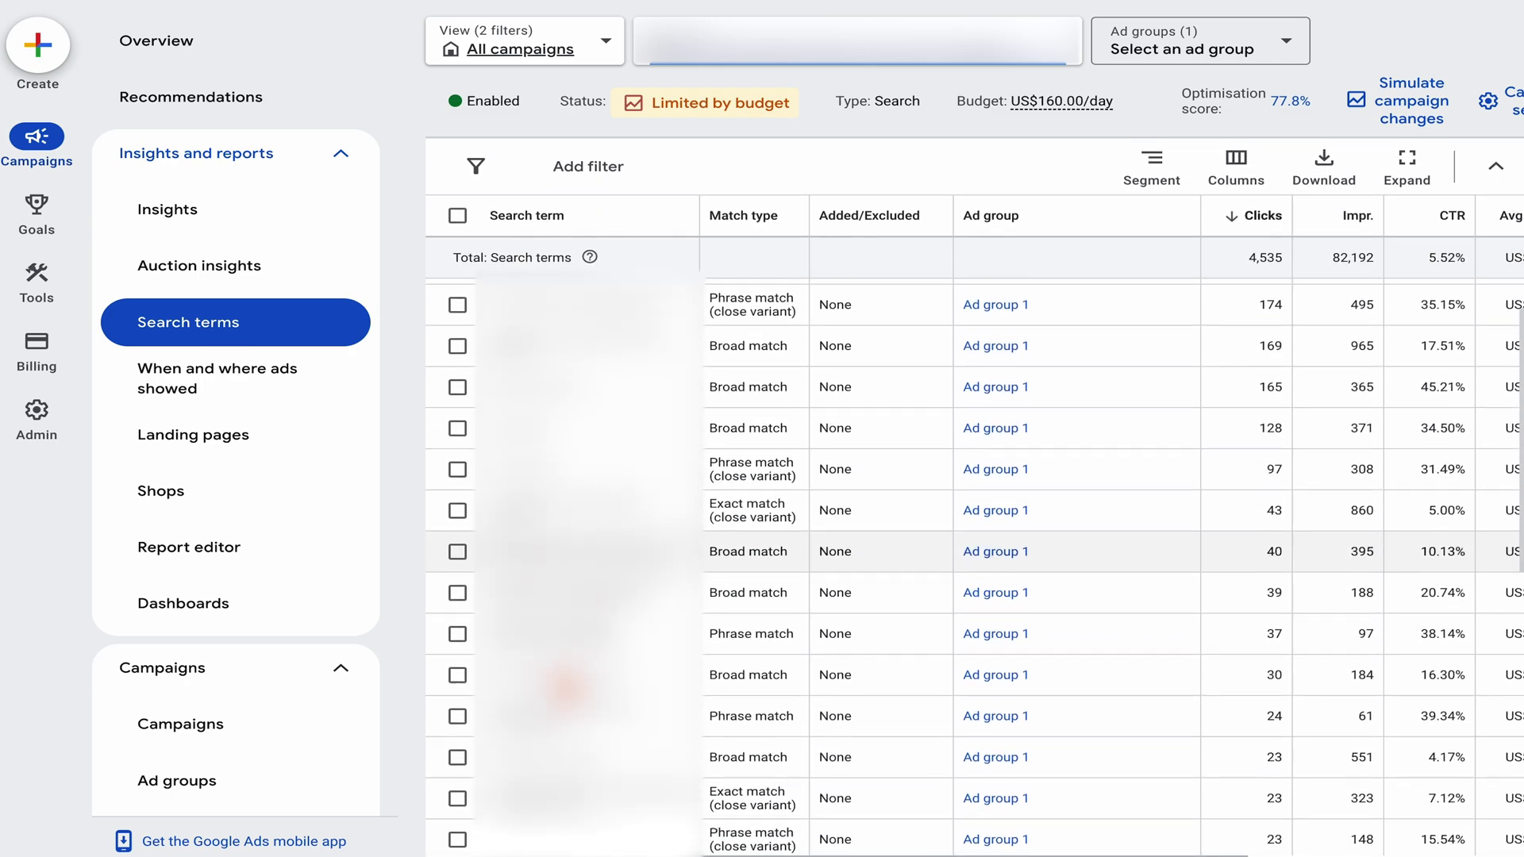
pyautogui.scroll(-2, 975, 659)
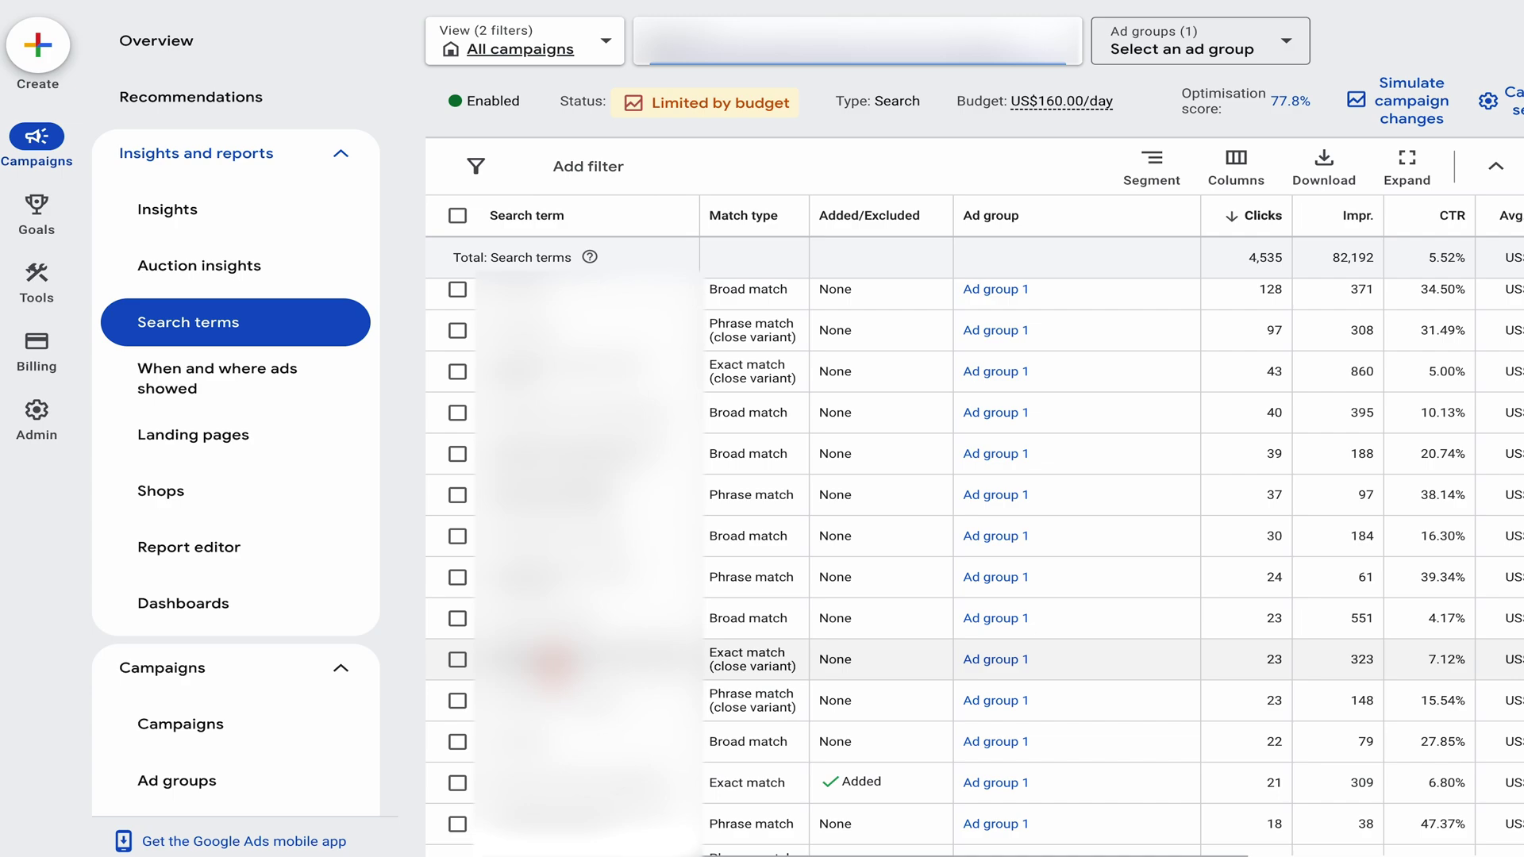
pyautogui.scroll(6, 975, 516)
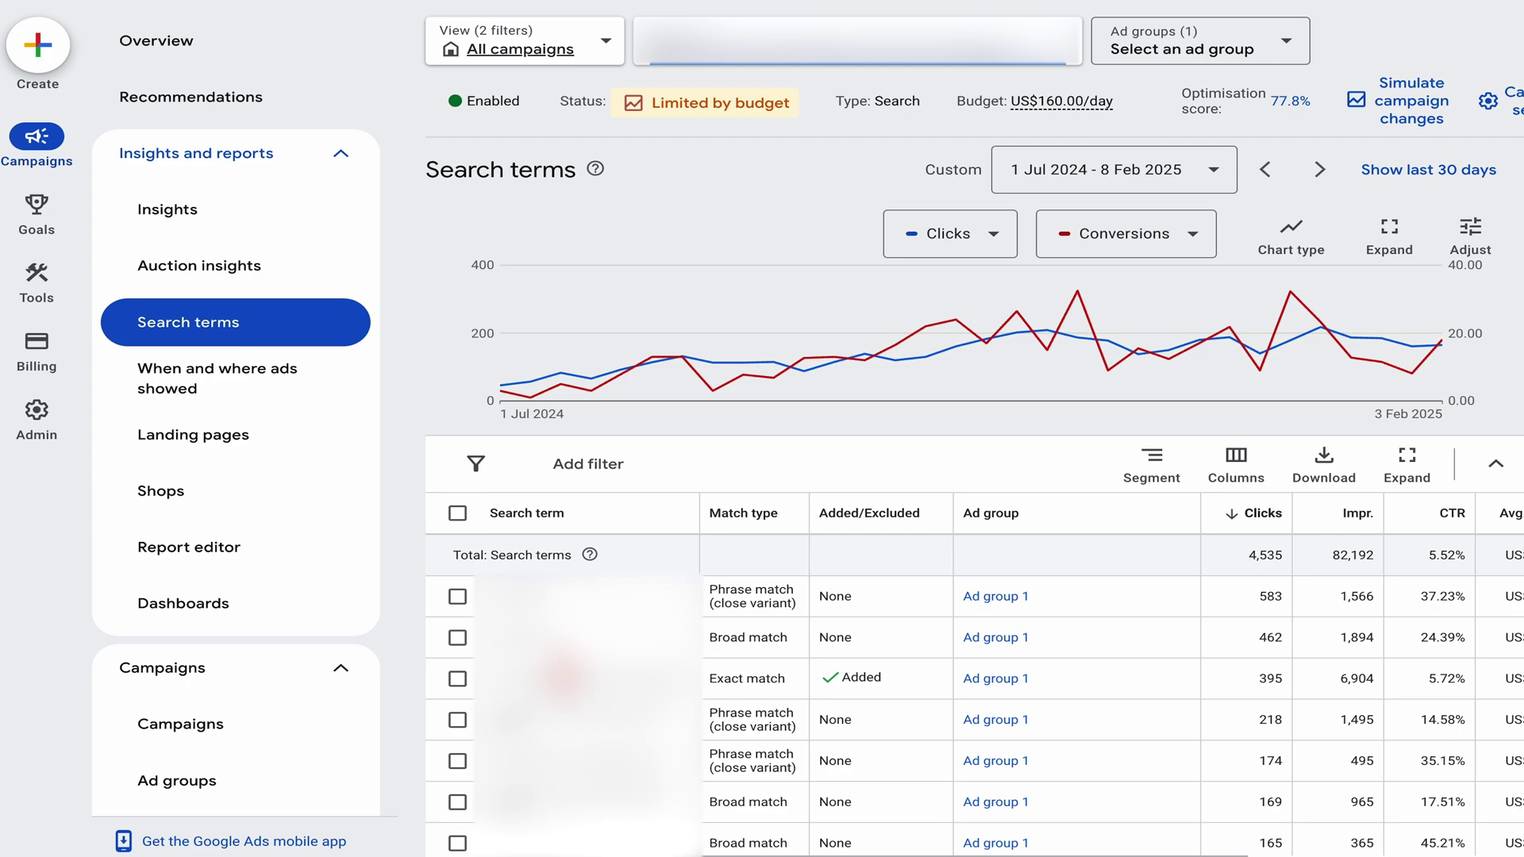
# Sort the search terms by cost per conversion, highest first
pyautogui.hscroll(5, 1072, 622)
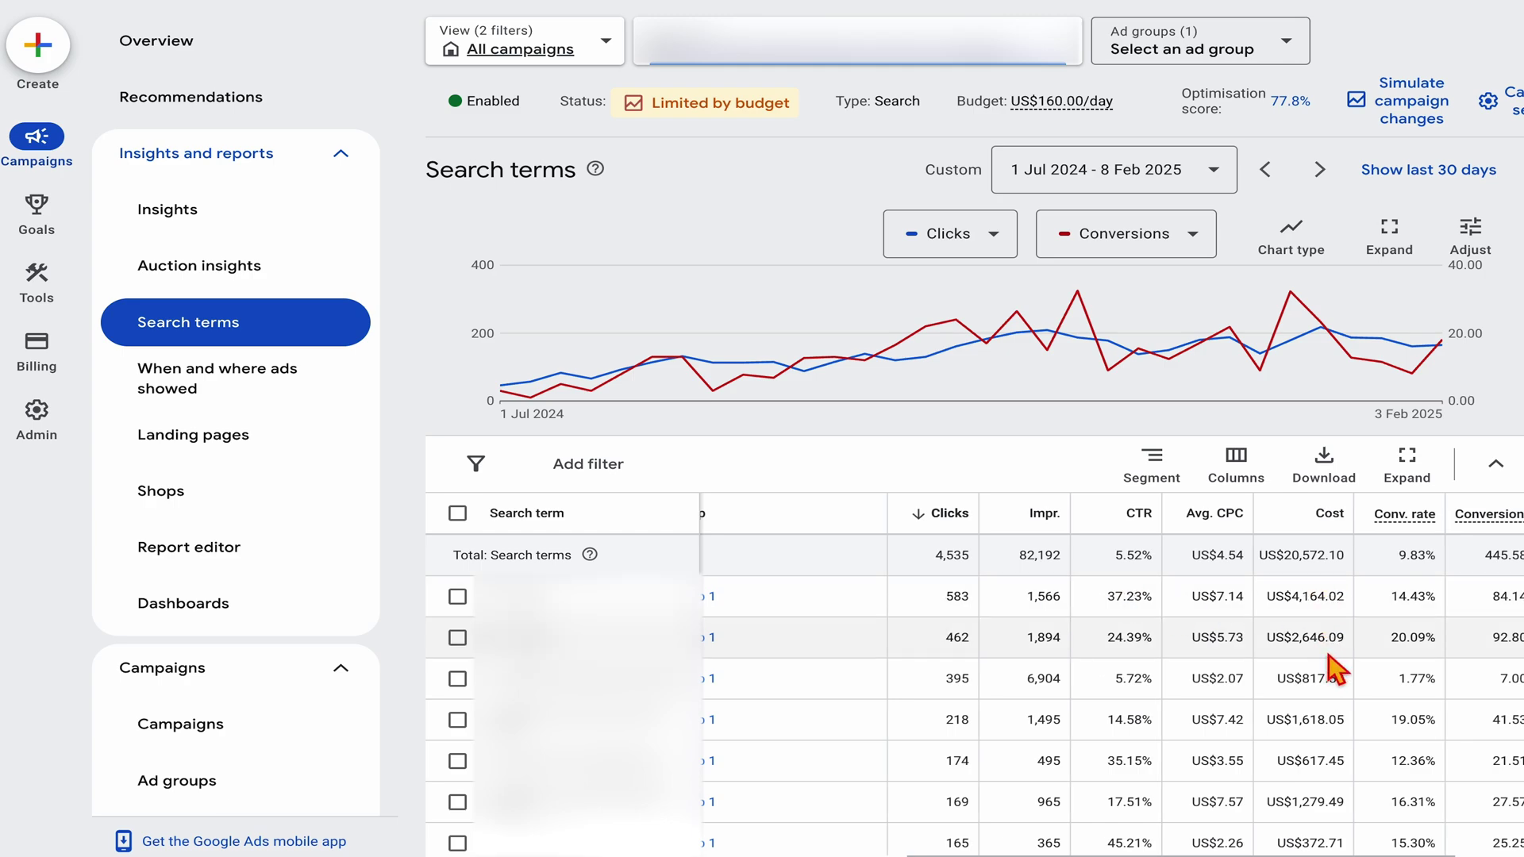
pyautogui.hscroll(2, 1337, 671)
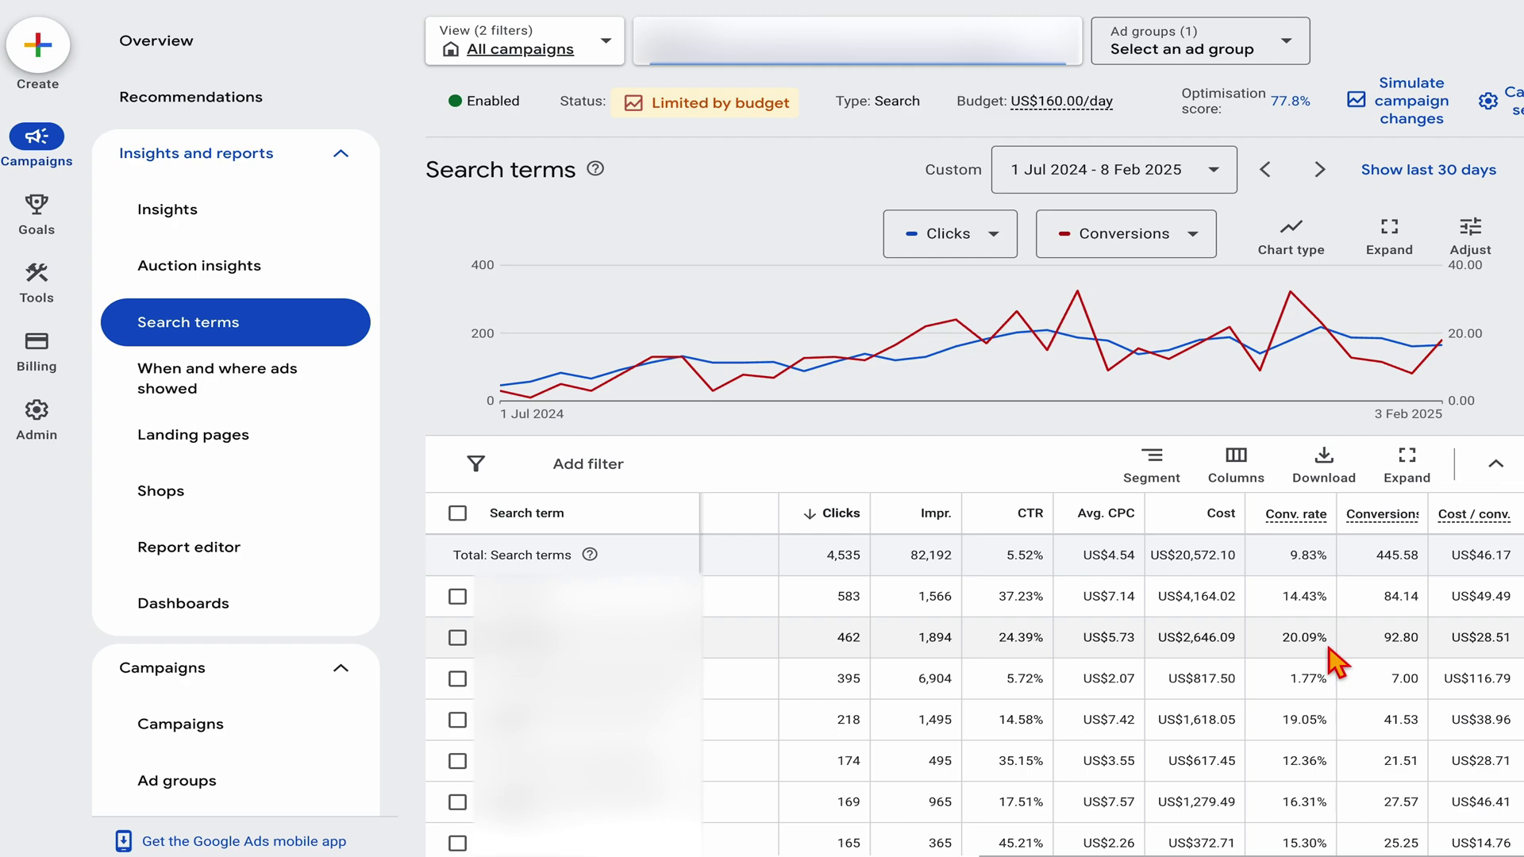
pyautogui.click(1456, 515)
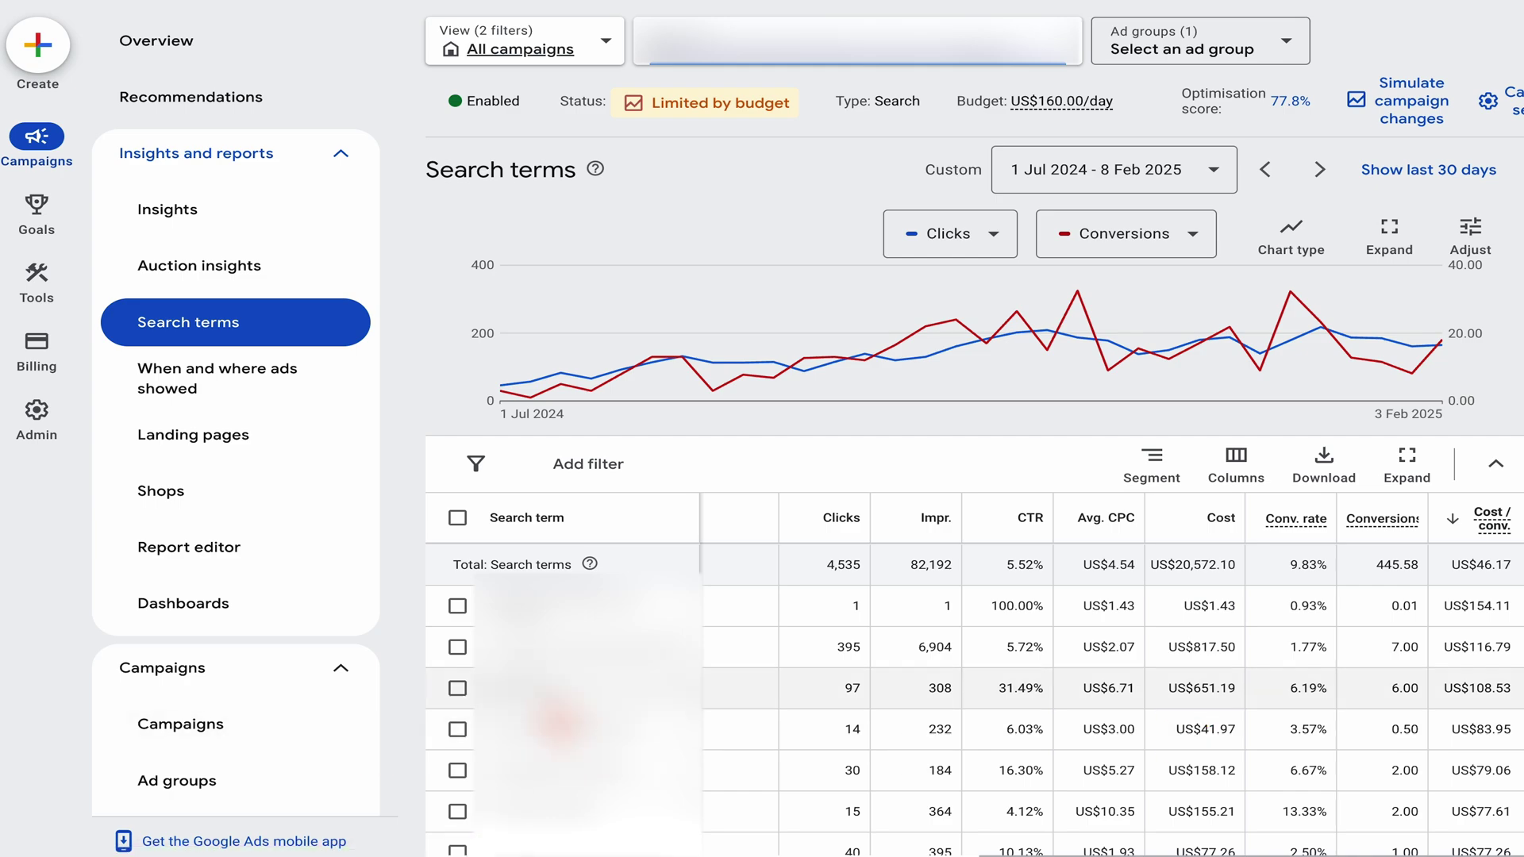
# Sort the search terms by clicks again, select the highest-click term to view its keyword options, and clear the selection
pyautogui.click(822, 524)
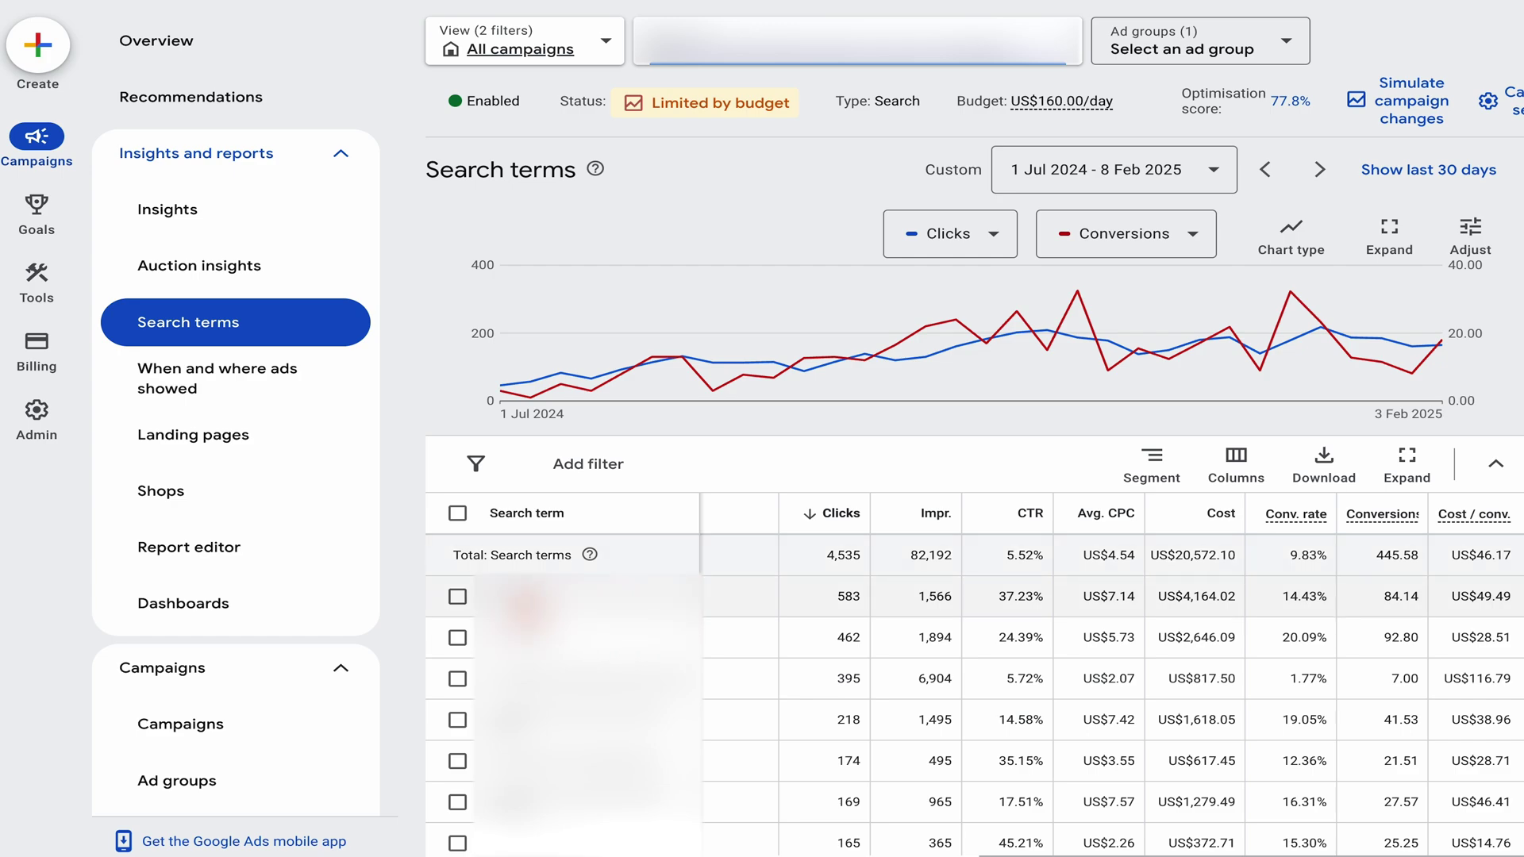
pyautogui.click(459, 603)
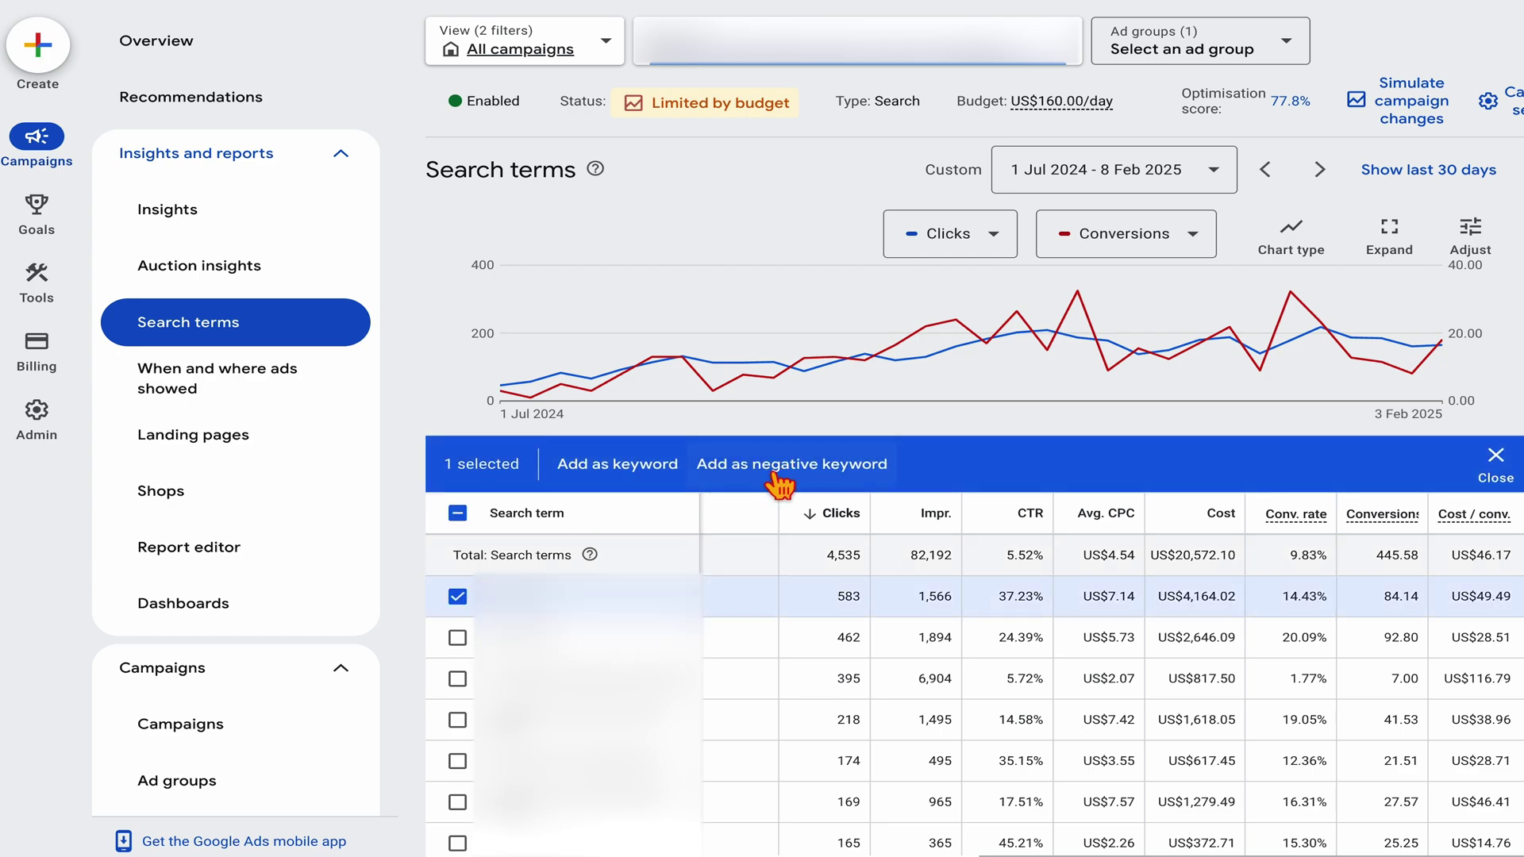
pyautogui.click(458, 598)
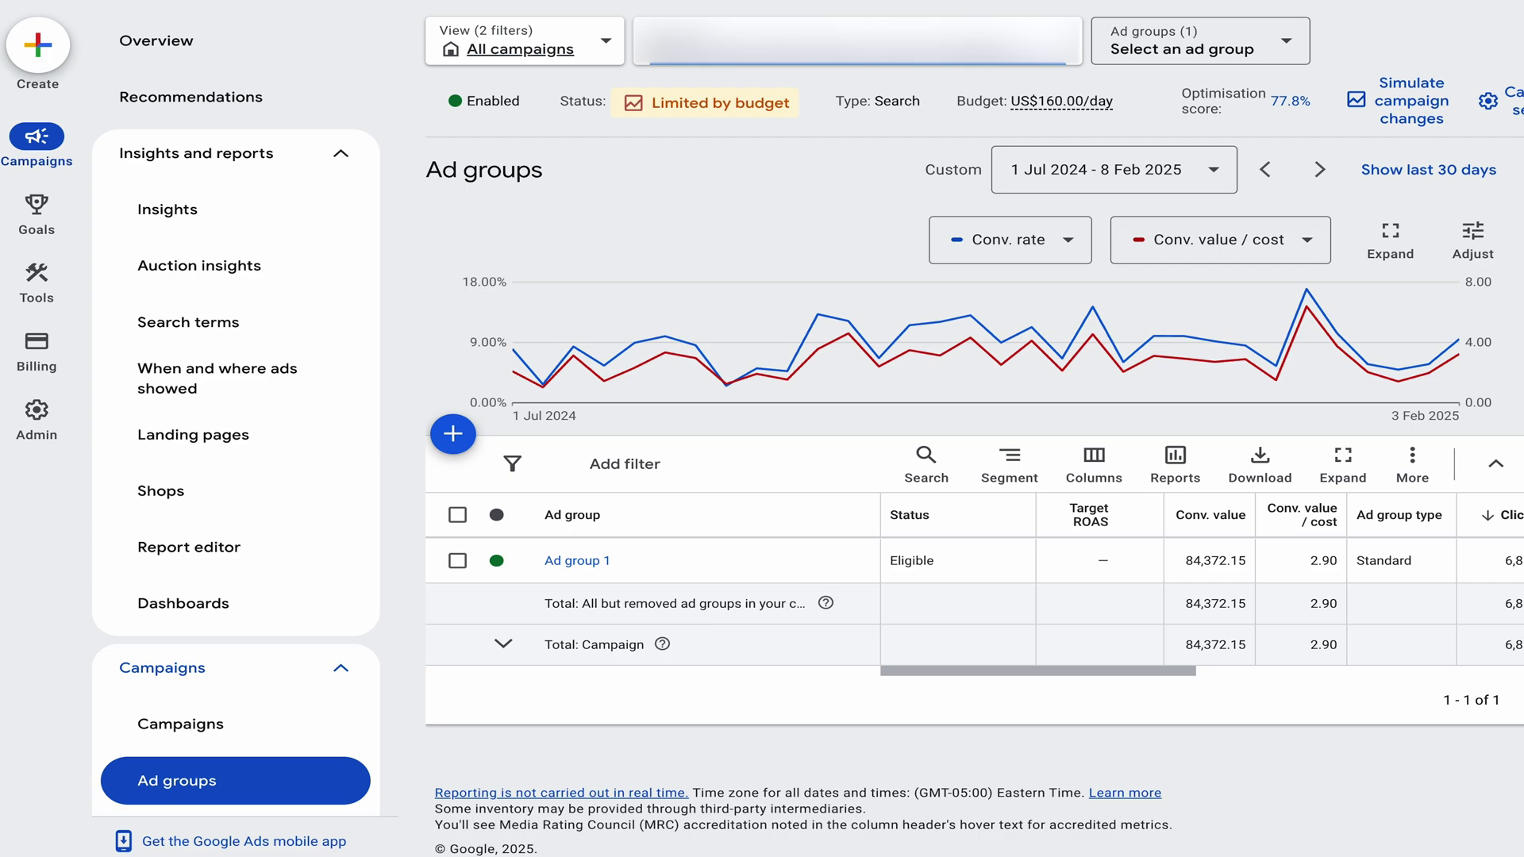
# Return to all campaigns and open the search terms report for the Shopping campaign with the US$80.00/day budget
pyautogui.click(520, 50)
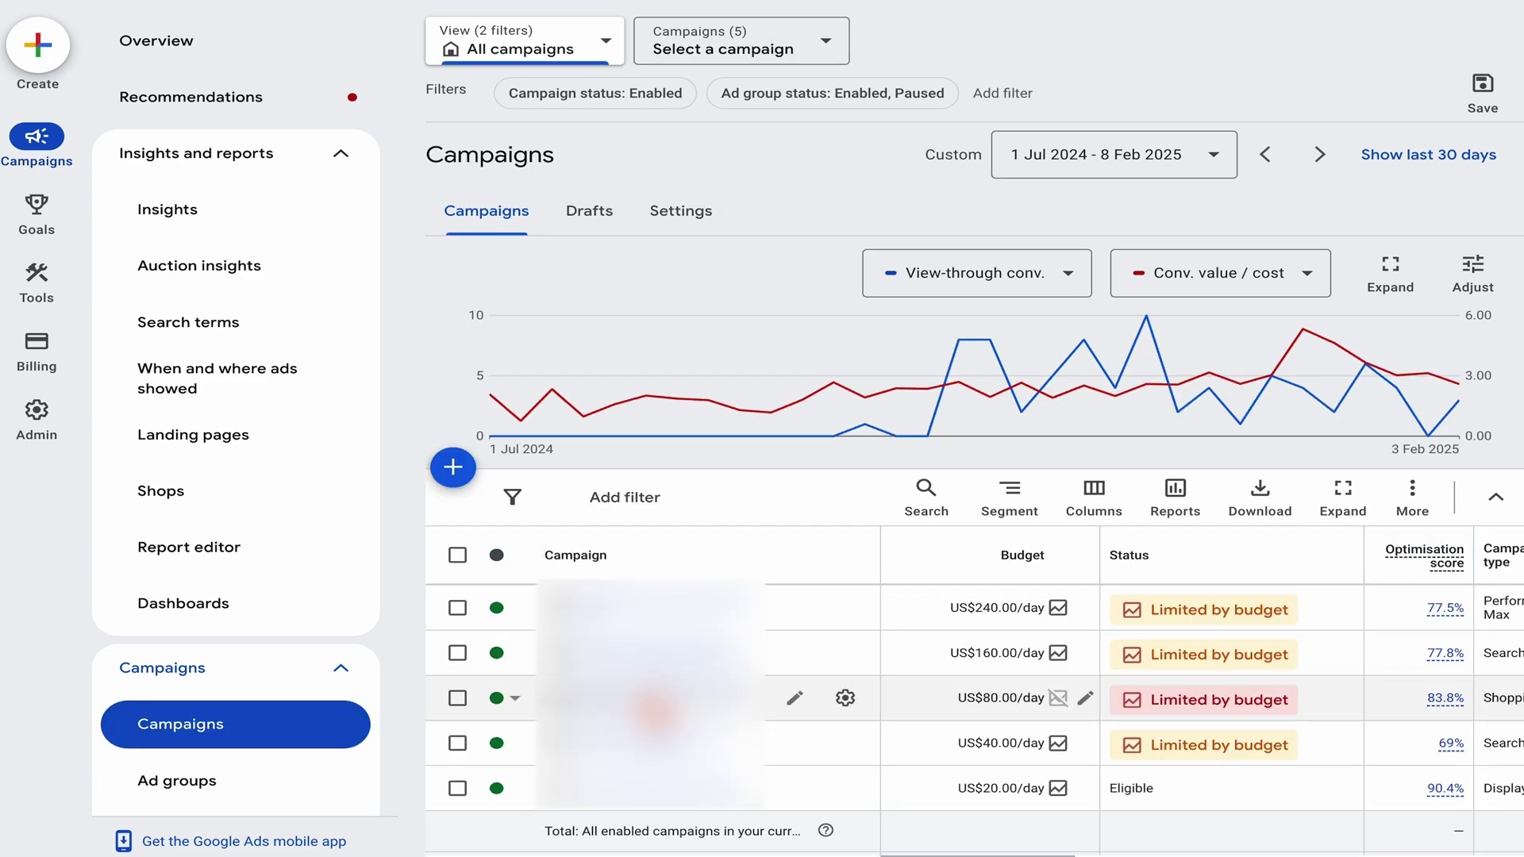
pyautogui.click(641, 703)
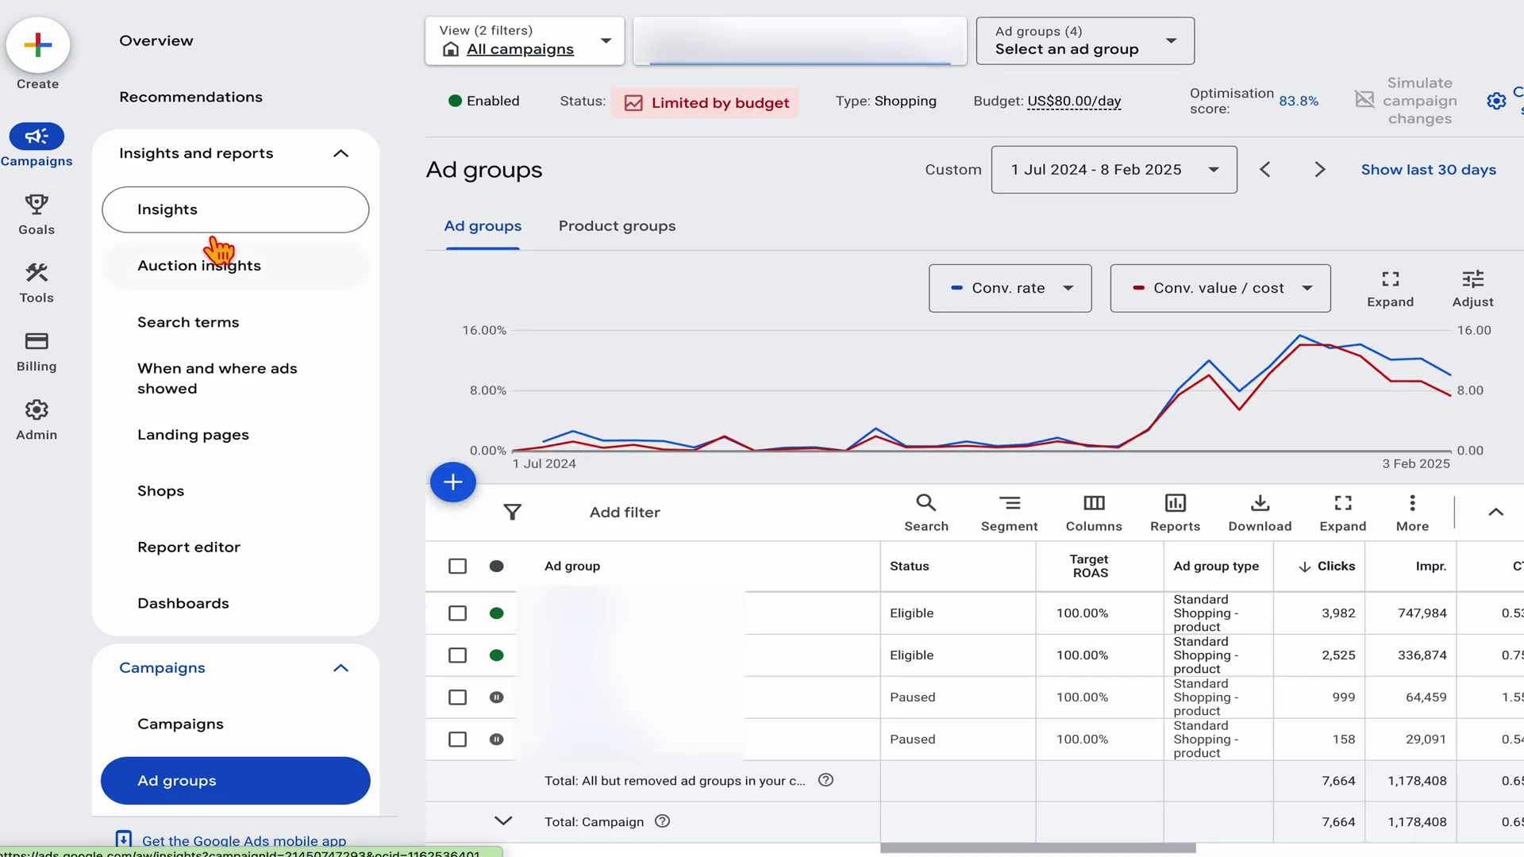
pyautogui.click(284, 163)
pyautogui.click(295, 168)
pyautogui.click(211, 326)
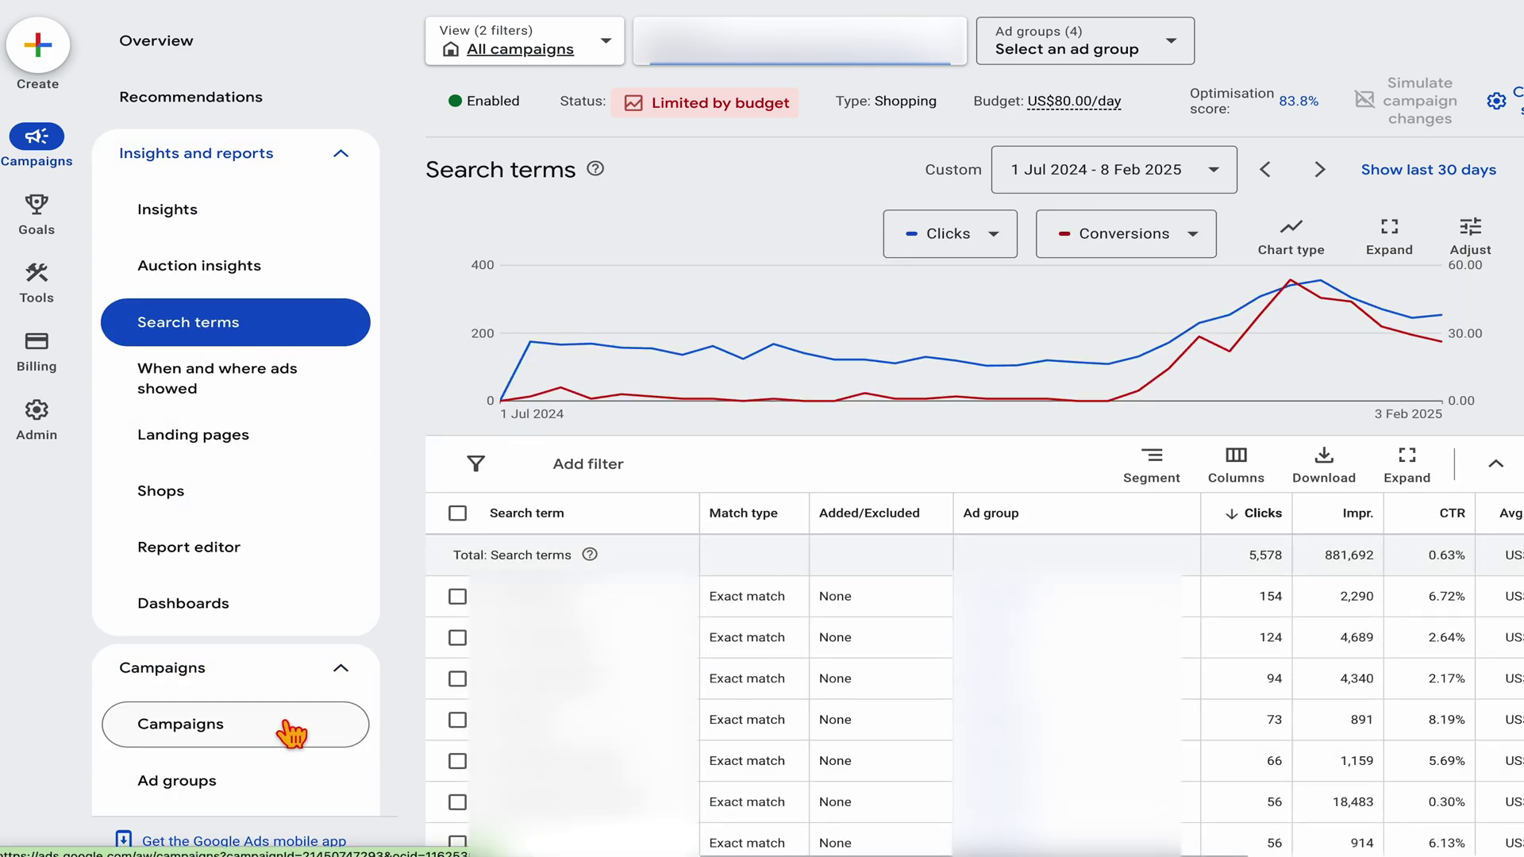
# Open the ad groups of the US$40.00/day Search campaign, select all of them, and clear the selection
pyautogui.click(191, 780)
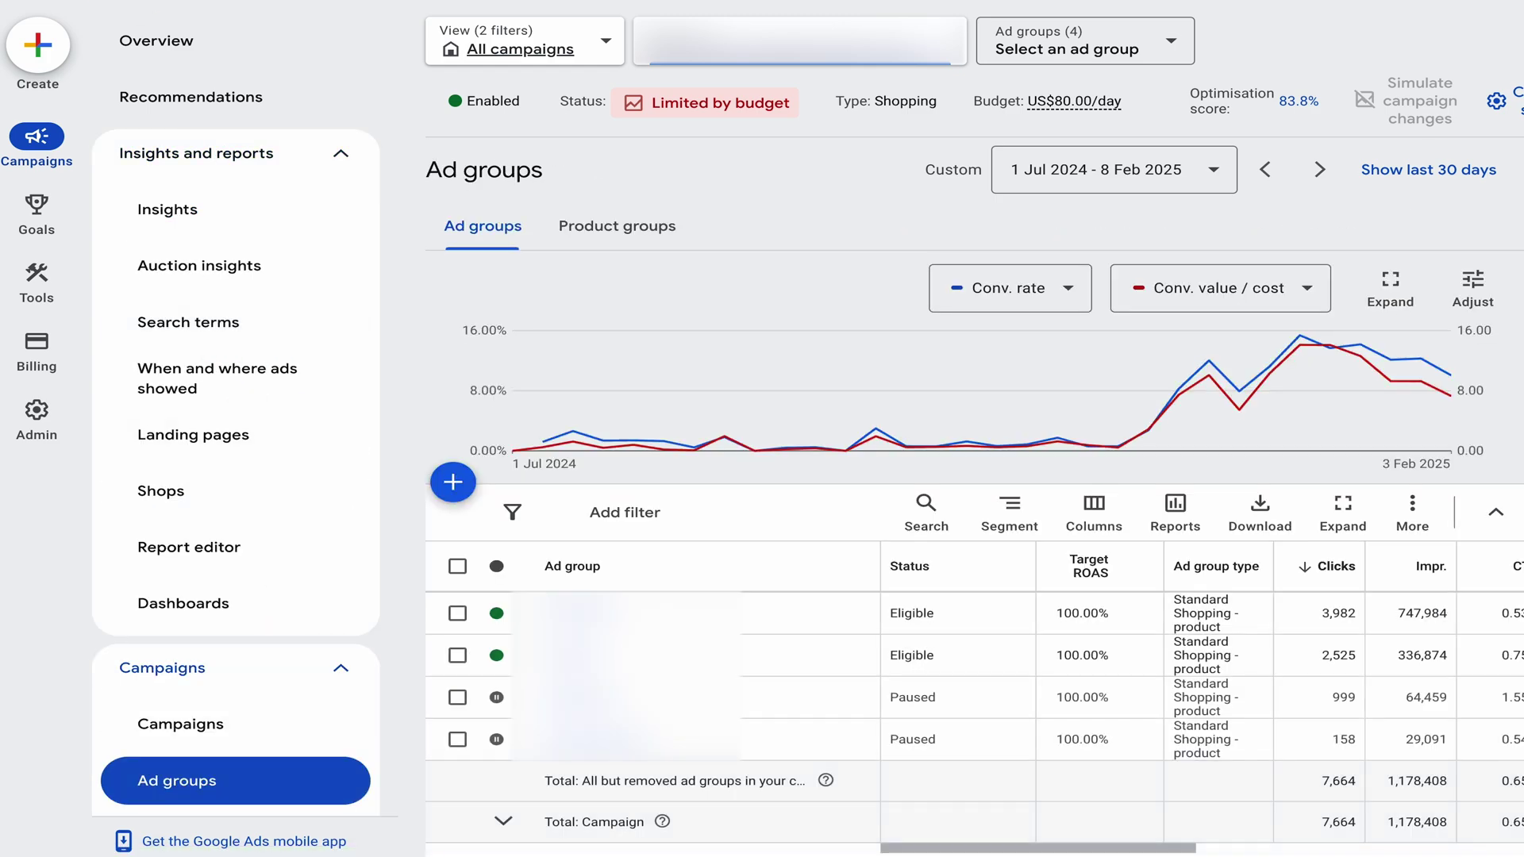
pyautogui.click(181, 724)
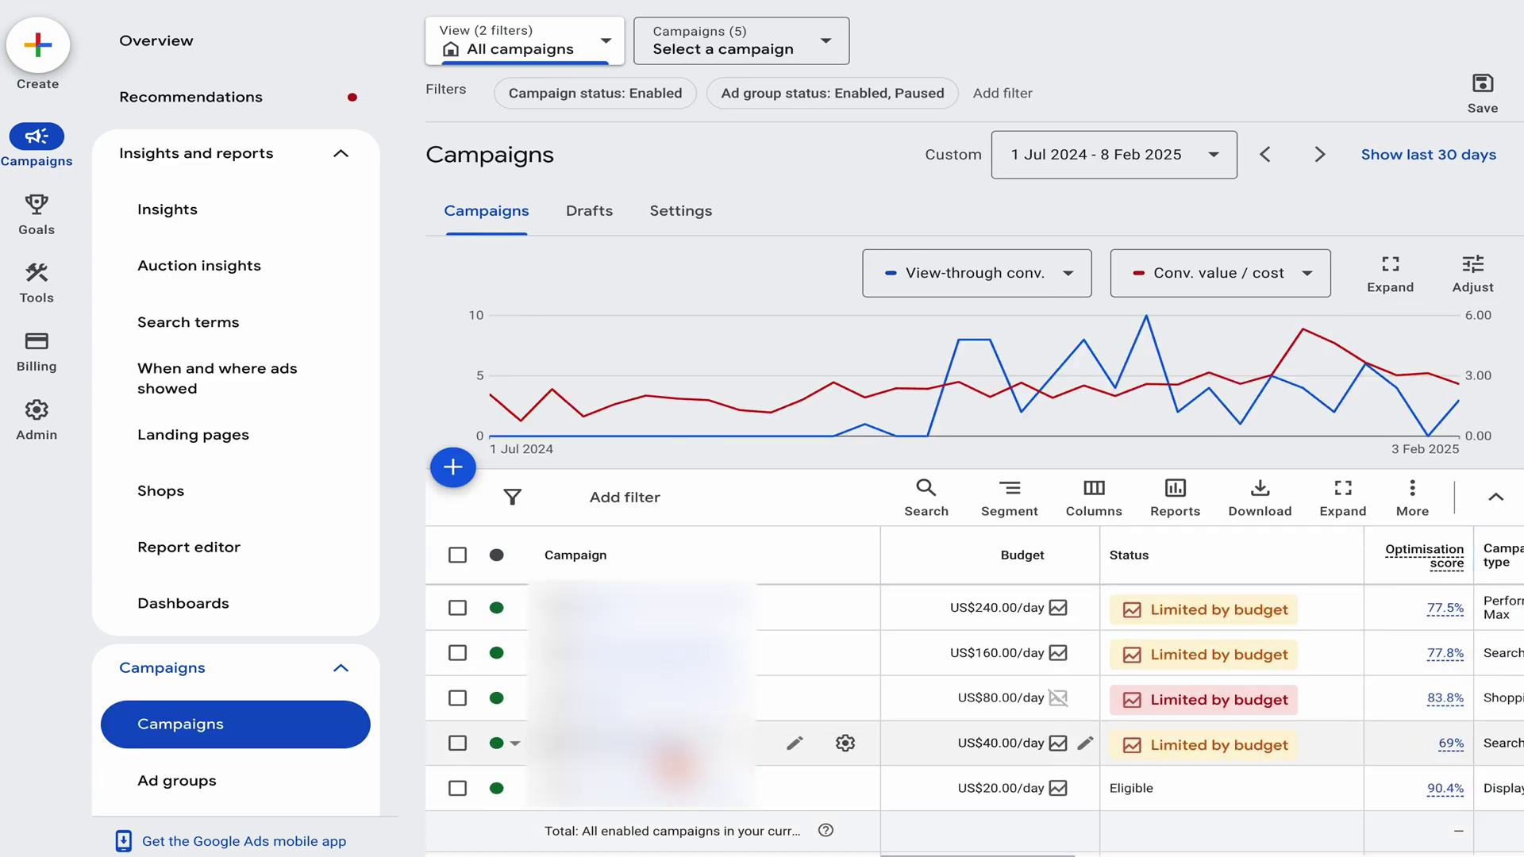
pyautogui.click(675, 746)
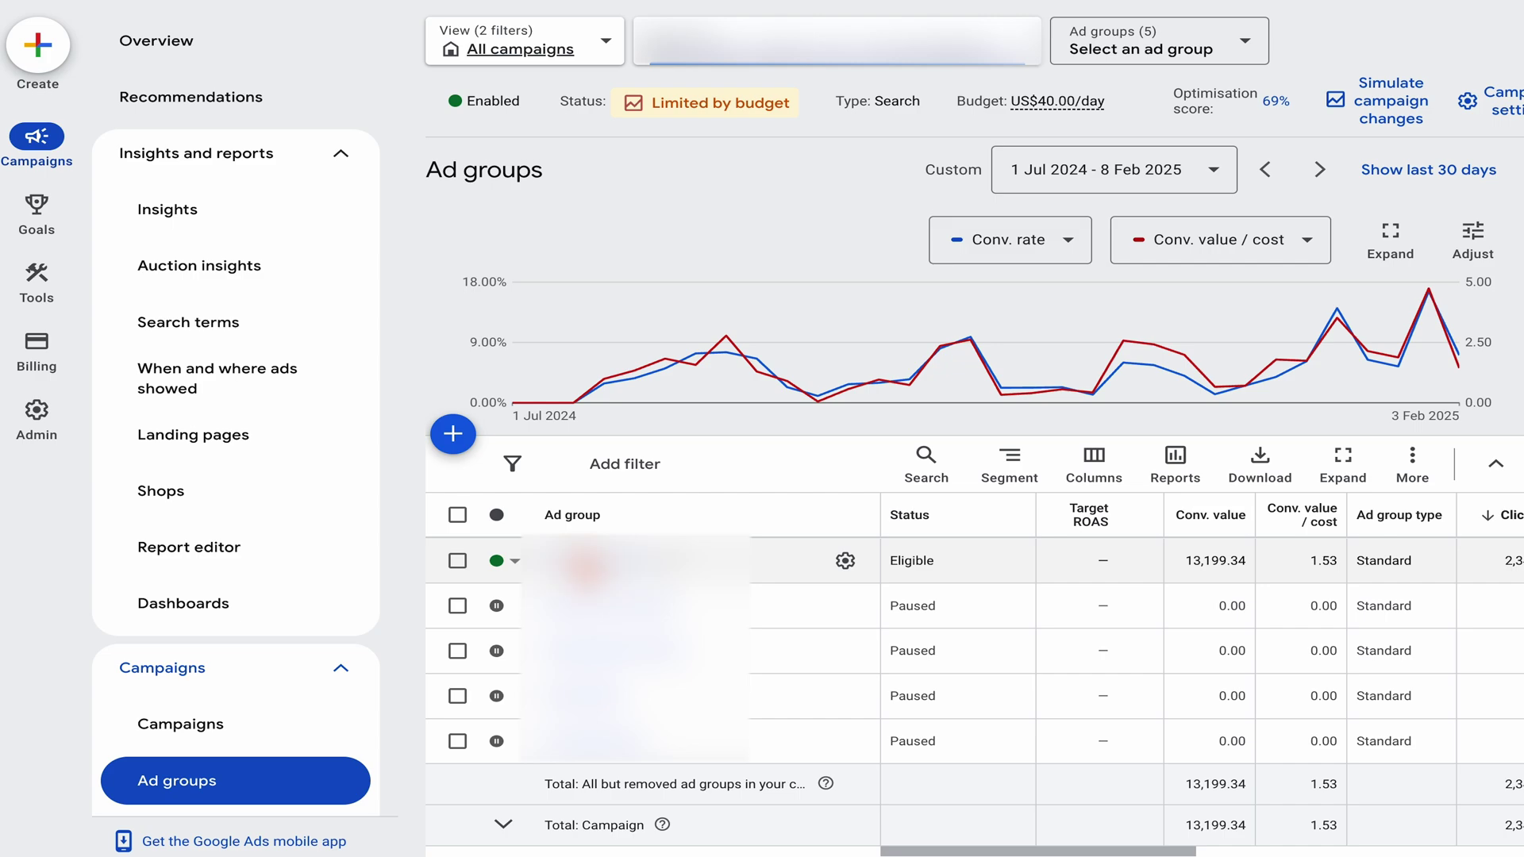
pyautogui.click(458, 517)
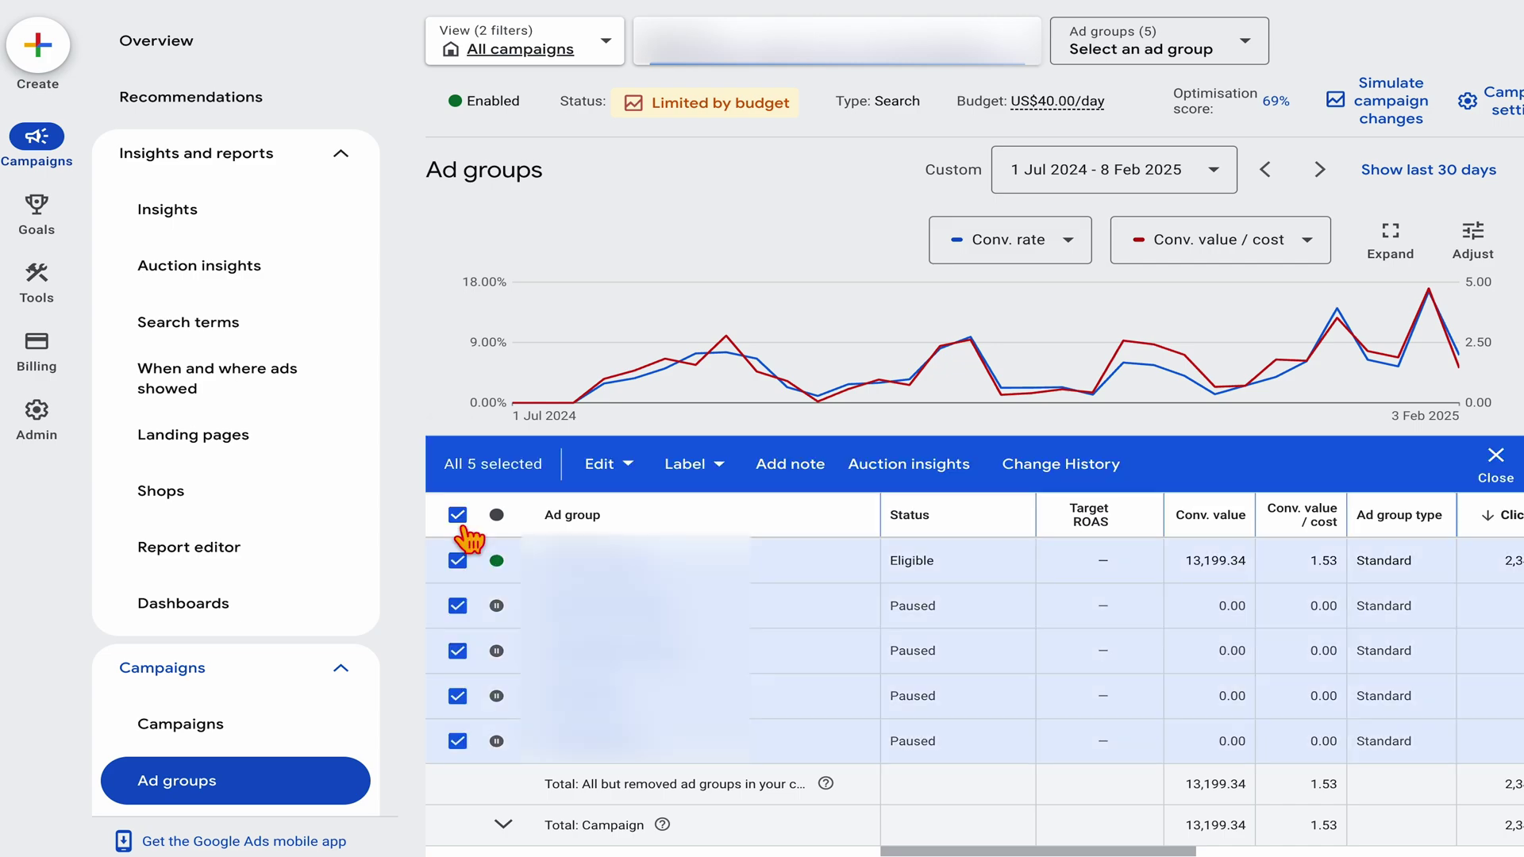
pyautogui.click(458, 516)
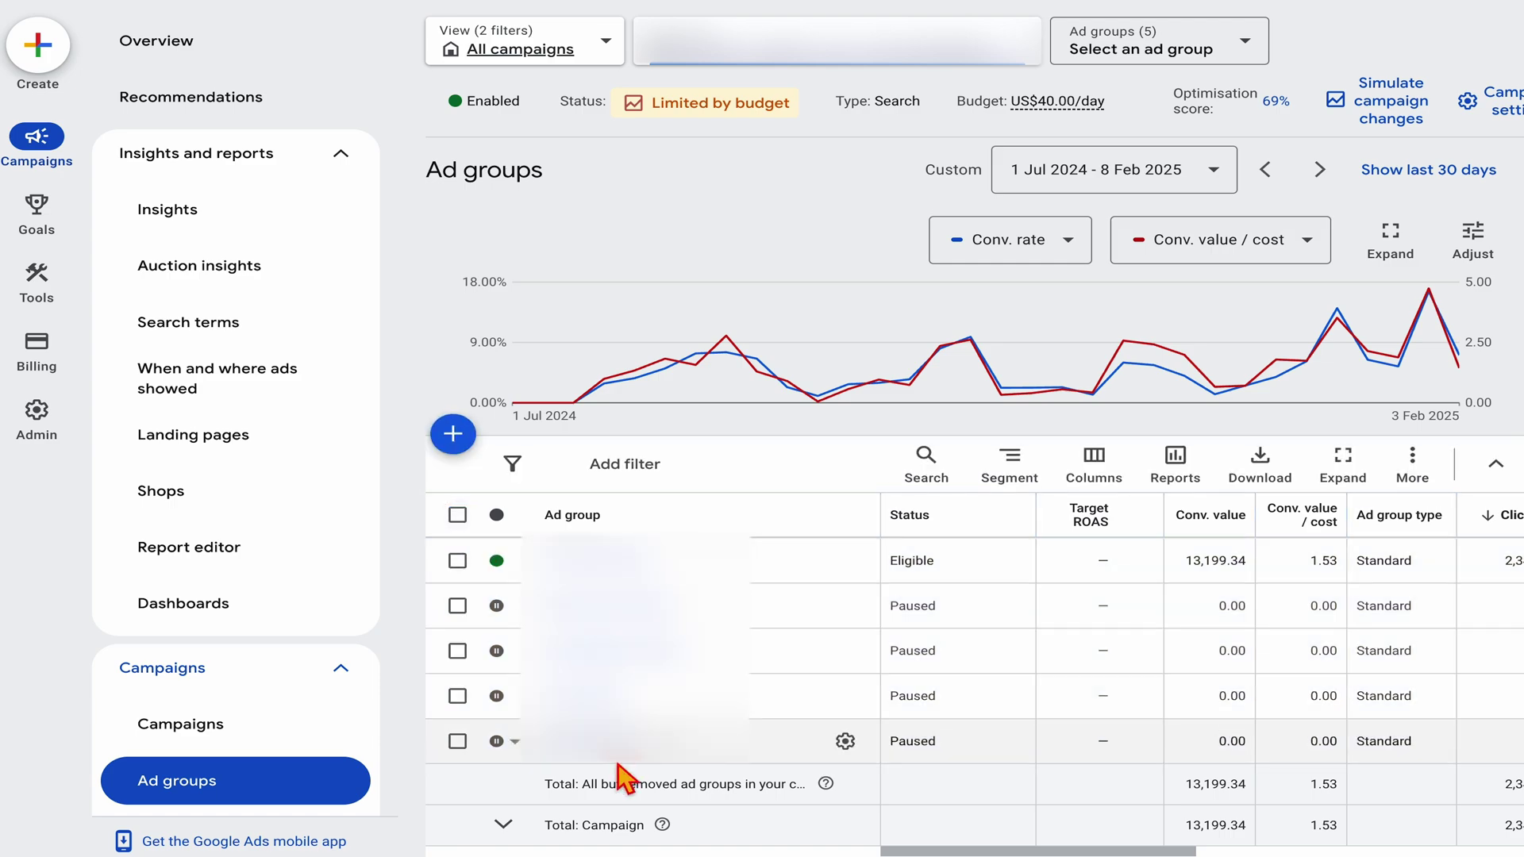
# Open the enabled ad group's search keywords and select its four broad match keywords
pyautogui.click(588, 561)
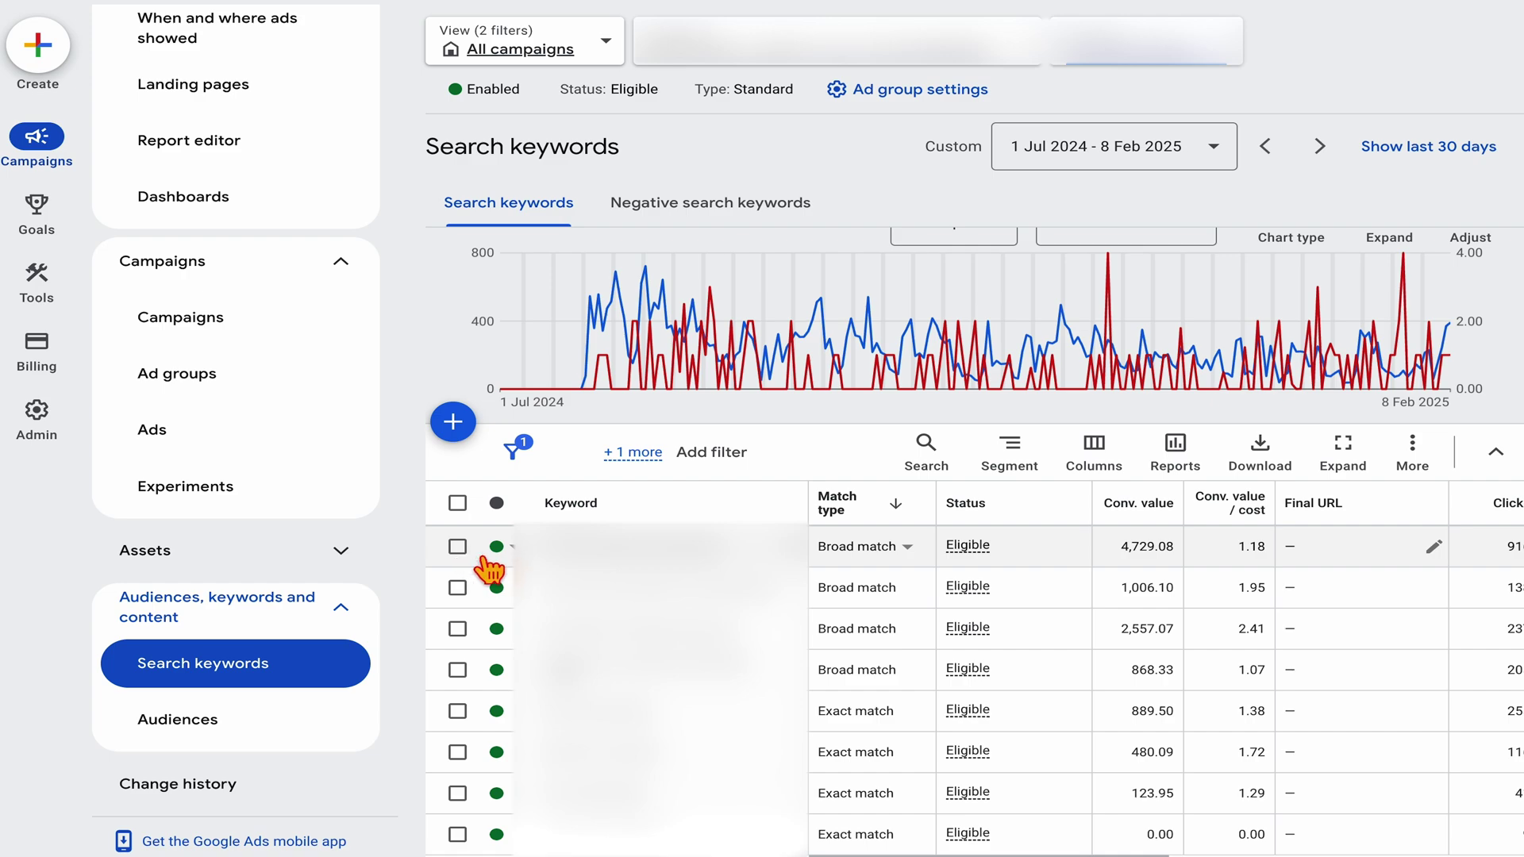
pyautogui.click(458, 547)
pyautogui.click(468, 594)
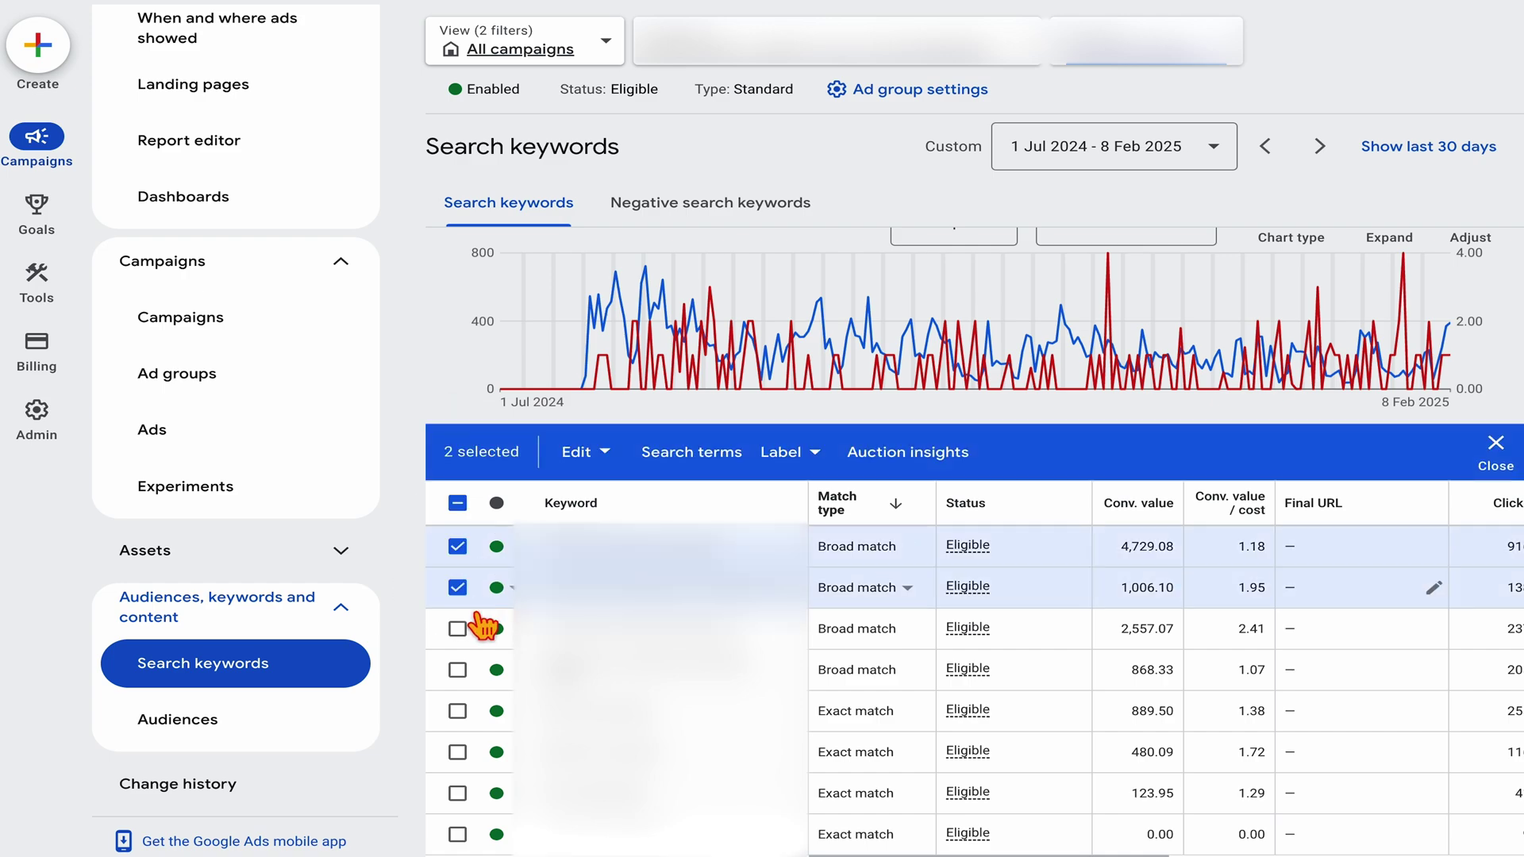
pyautogui.click(467, 632)
pyautogui.click(465, 673)
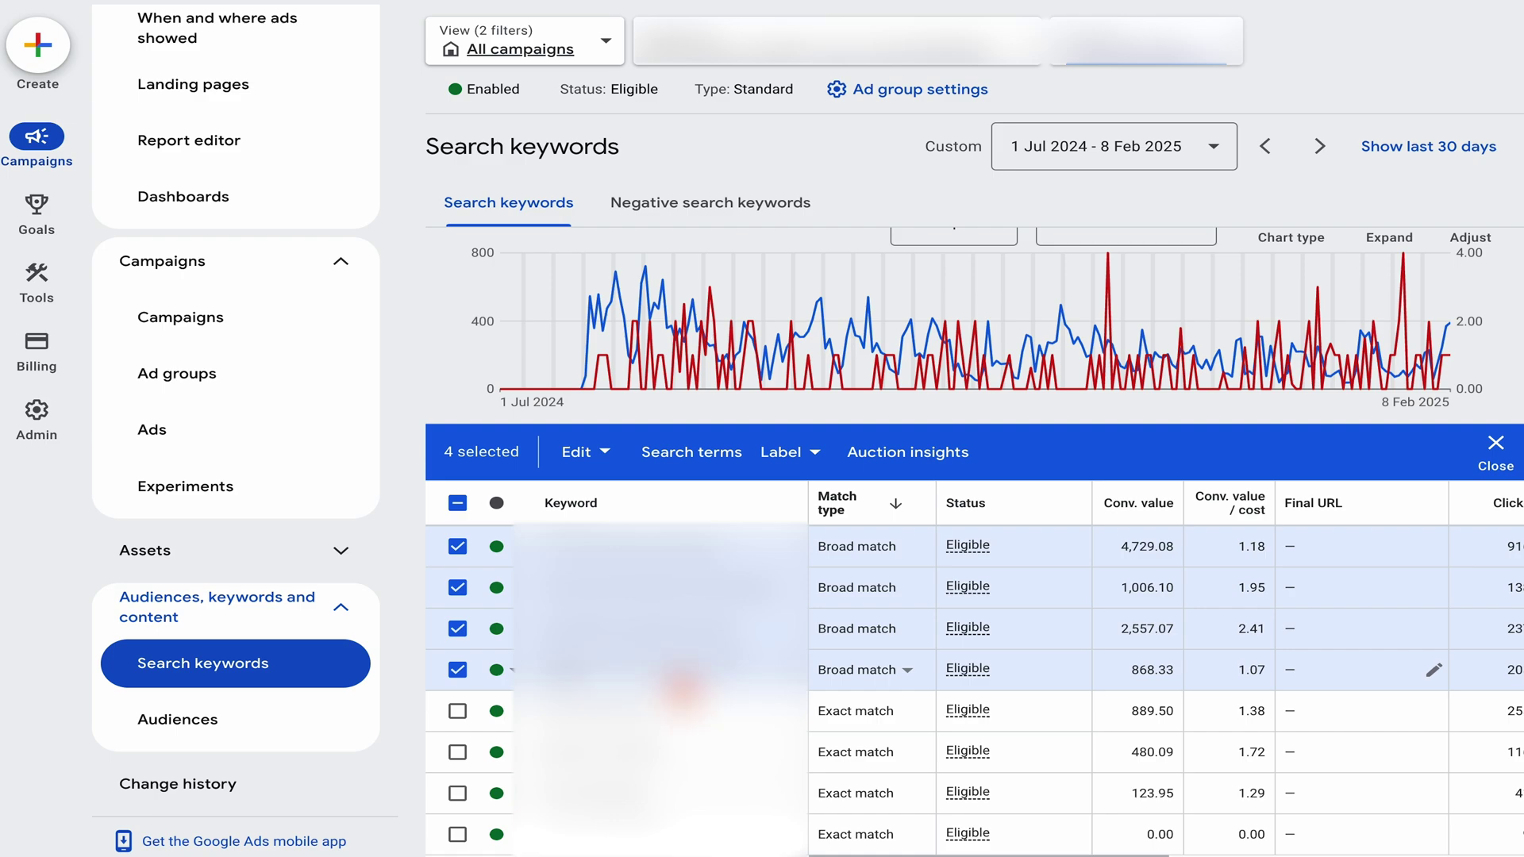
# Compare the broad match and exact match keywords by cost, conversion rate, conversions and cost per conversion
pyautogui.scroll(-5, 683, 689)
pyautogui.scroll(2, 679, 702)
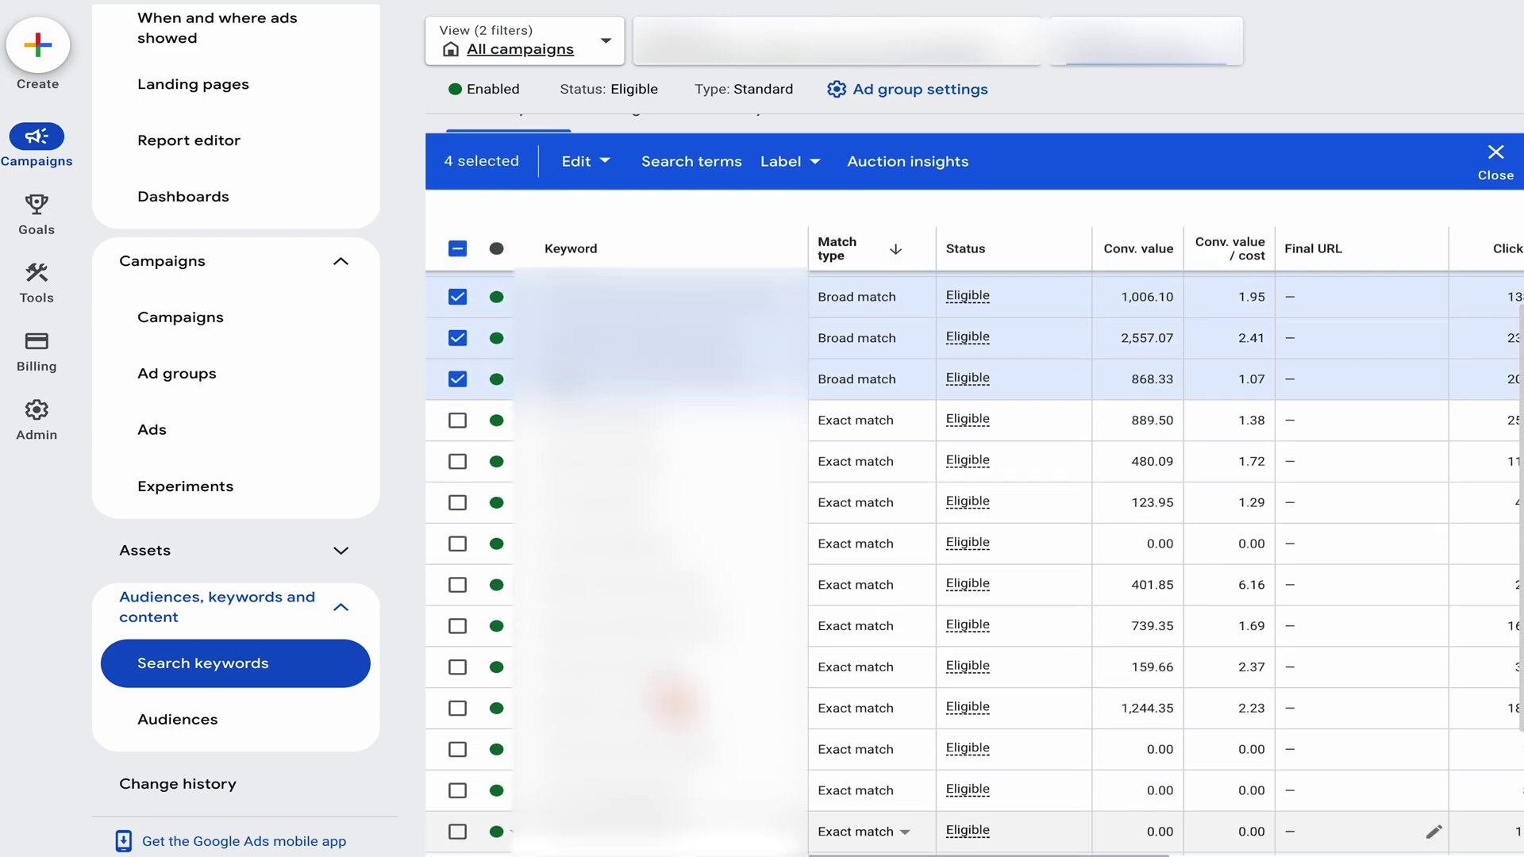
pyautogui.hscroll(5, 683, 707)
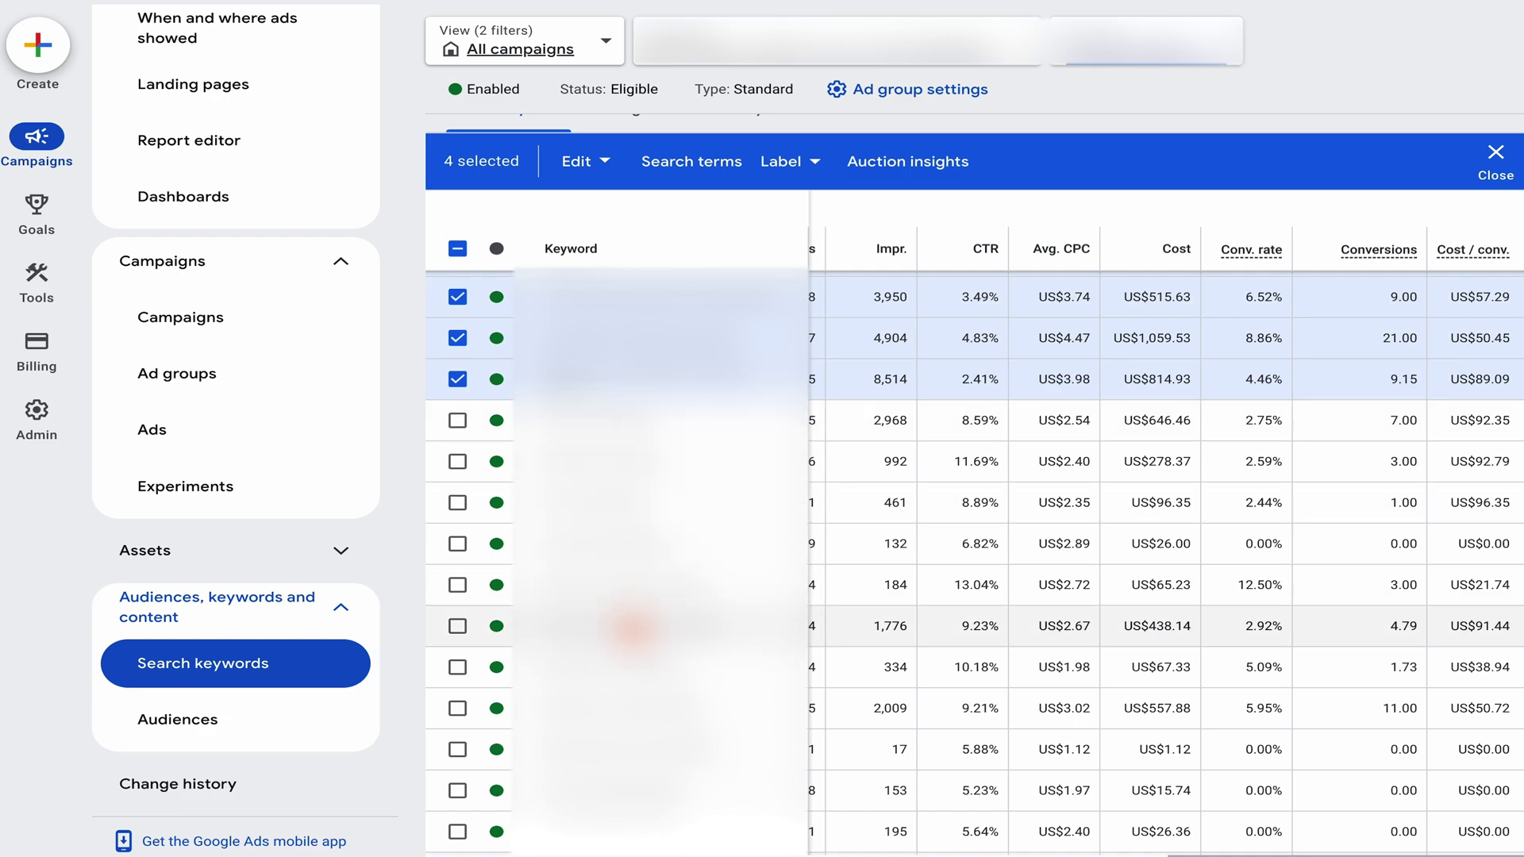
pyautogui.scroll(-3, 620, 718)
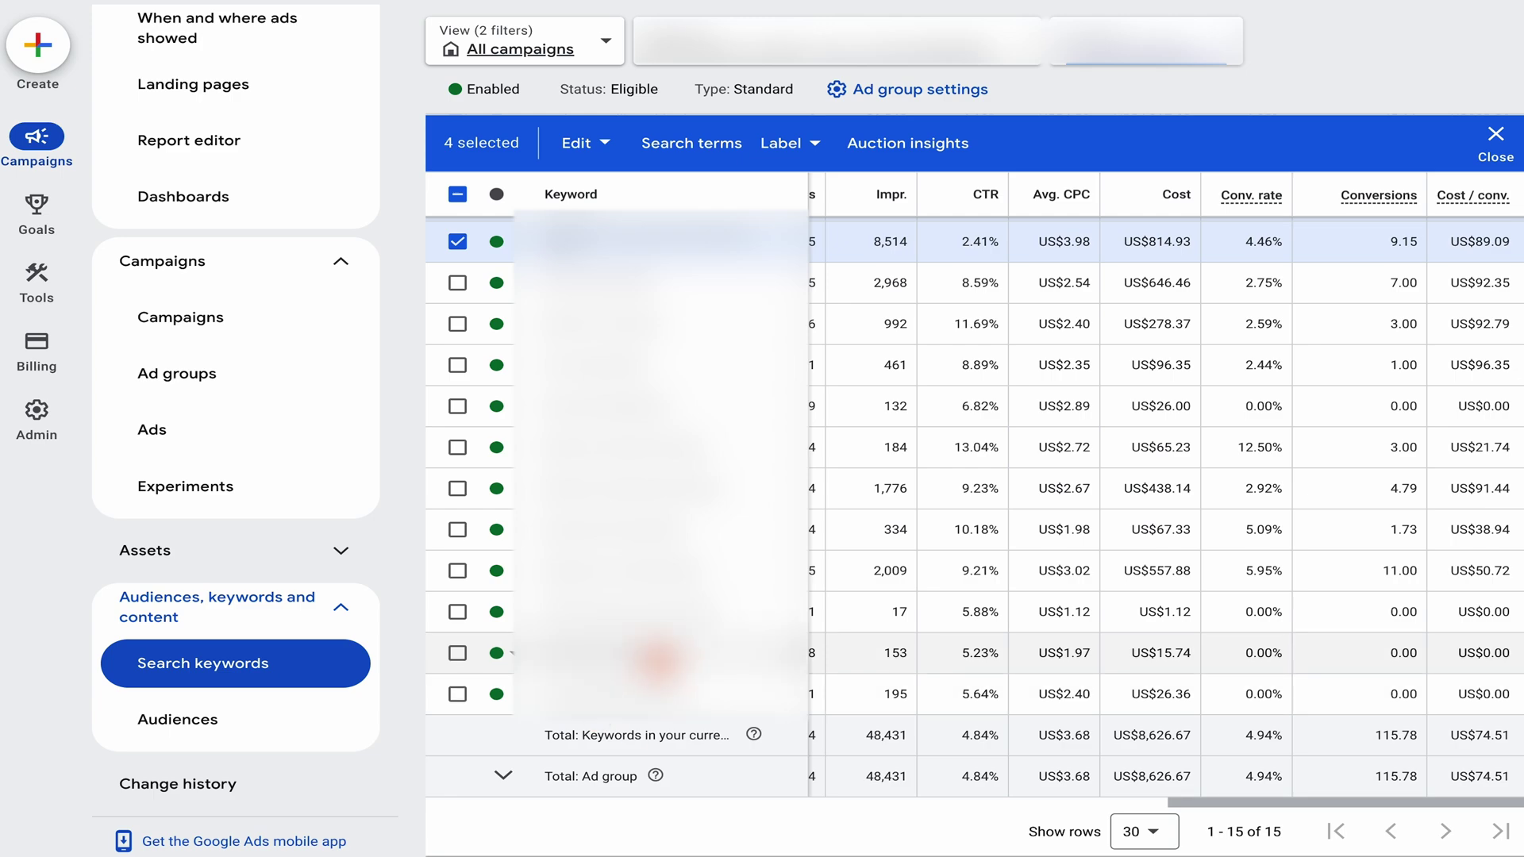
pyautogui.scroll(1, 659, 659)
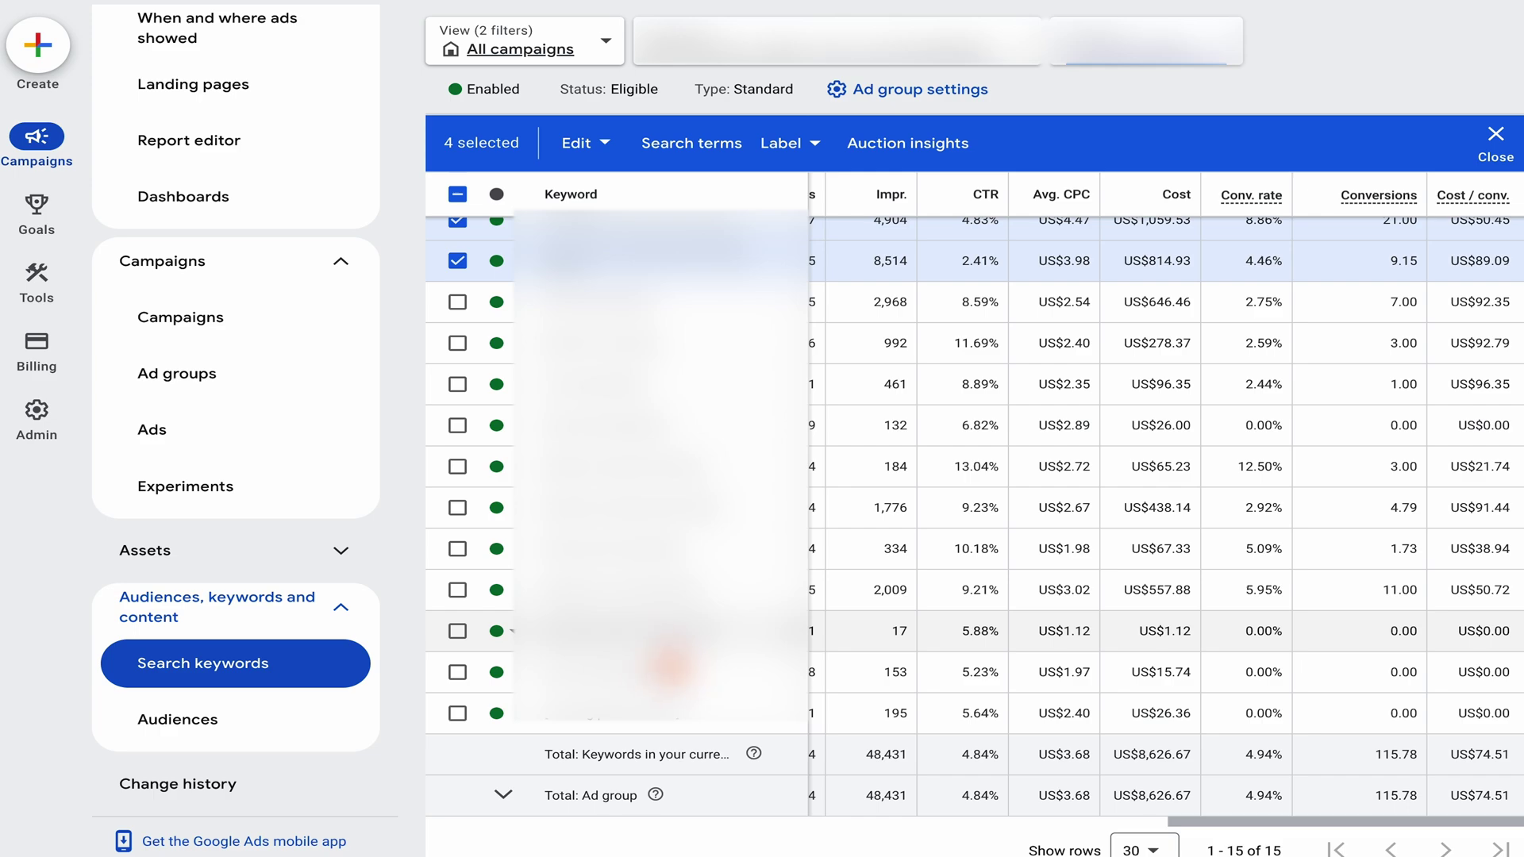
pyautogui.scroll(3, 659, 657)
pyautogui.scroll(2, 704, 673)
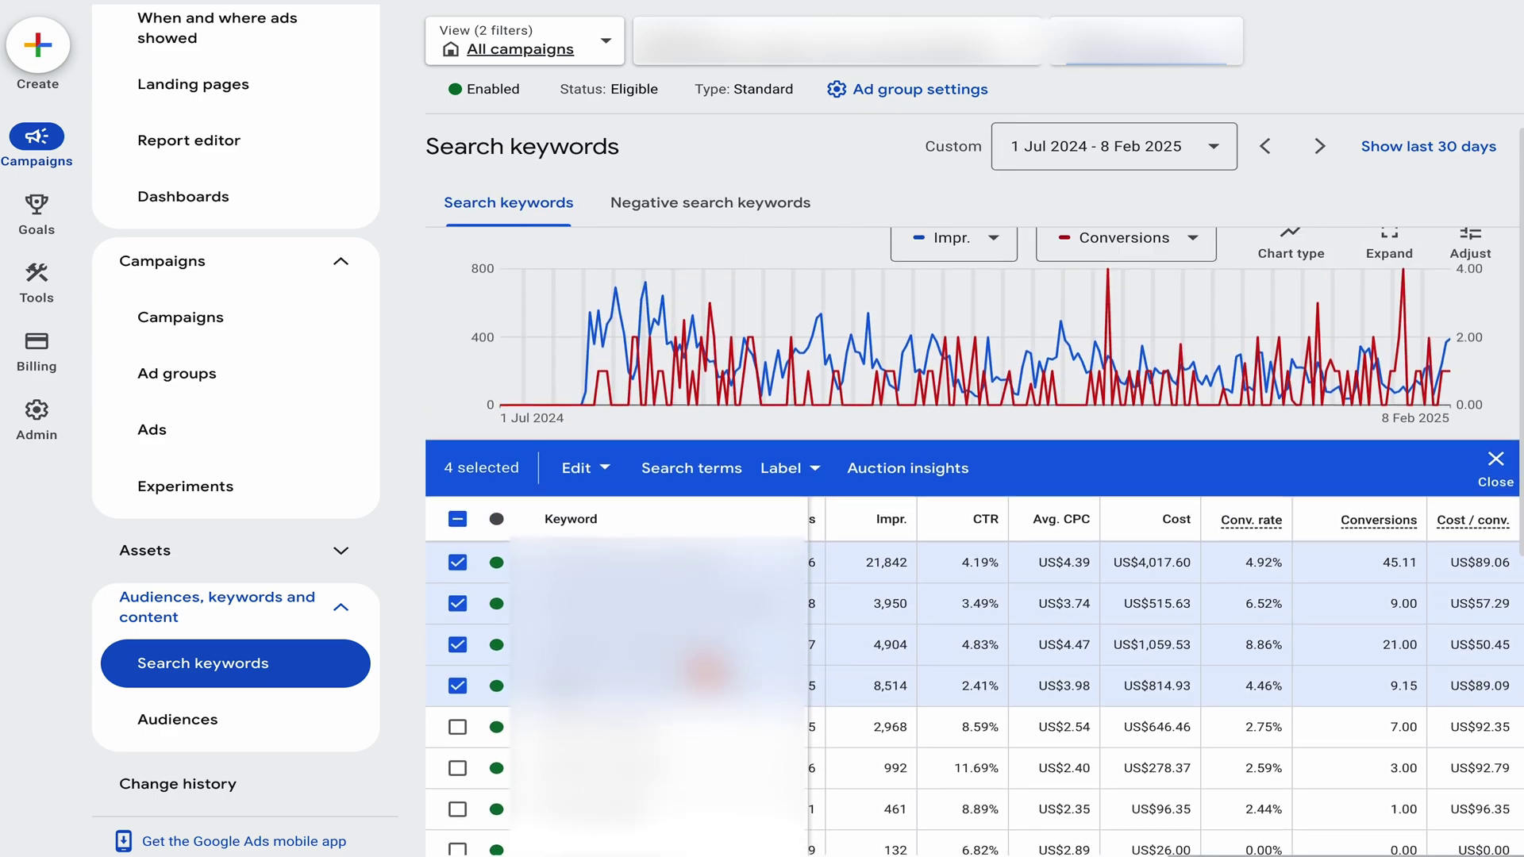
# Return to the campaigns overview and collapse the Campaigns and the Audiences, keywords and content navigation groups
pyautogui.click(341, 326)
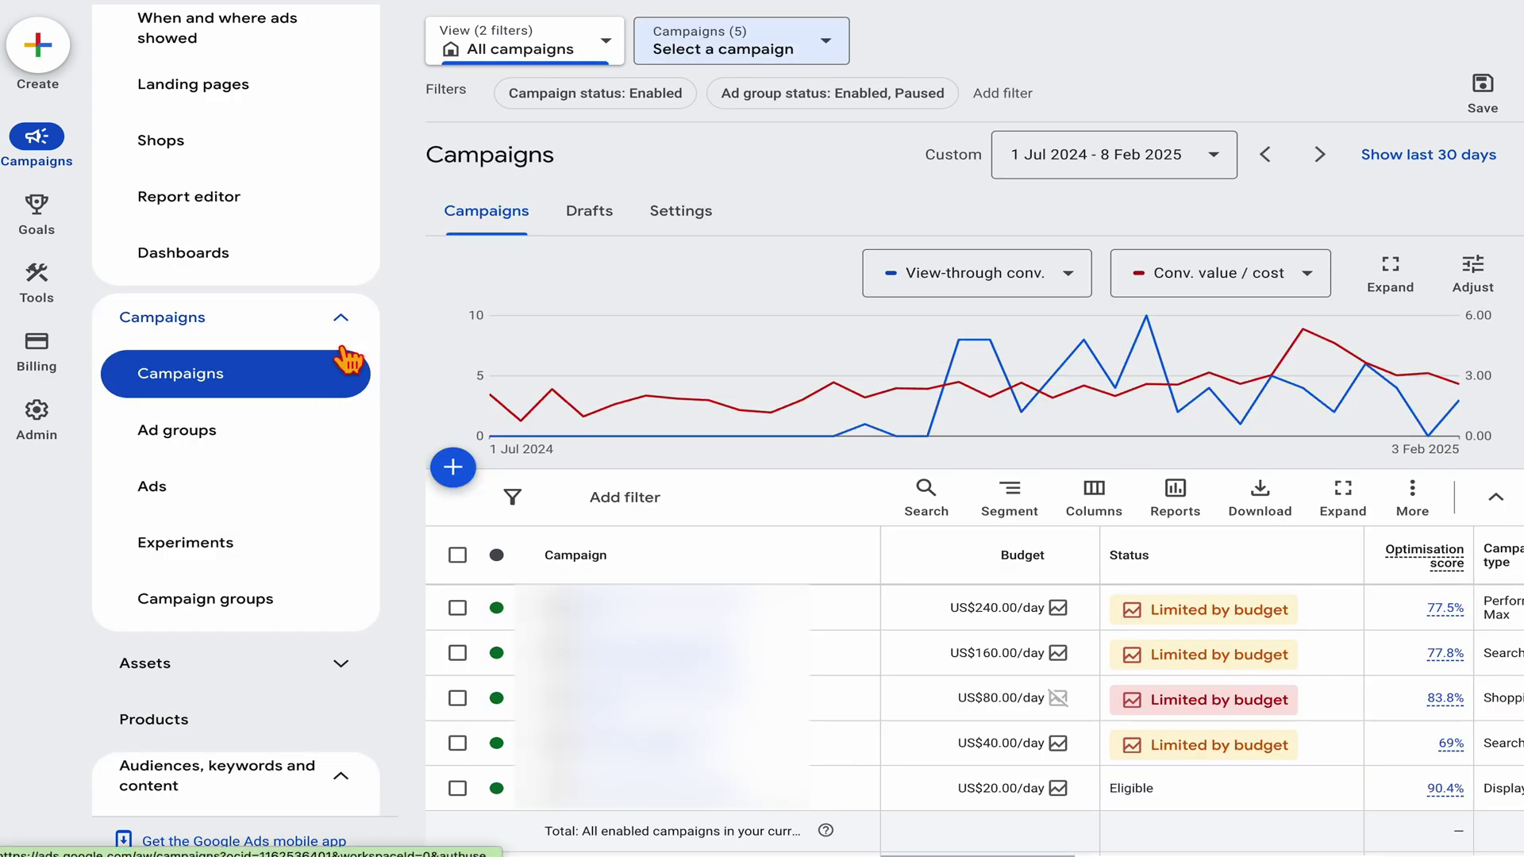
pyautogui.click(342, 335)
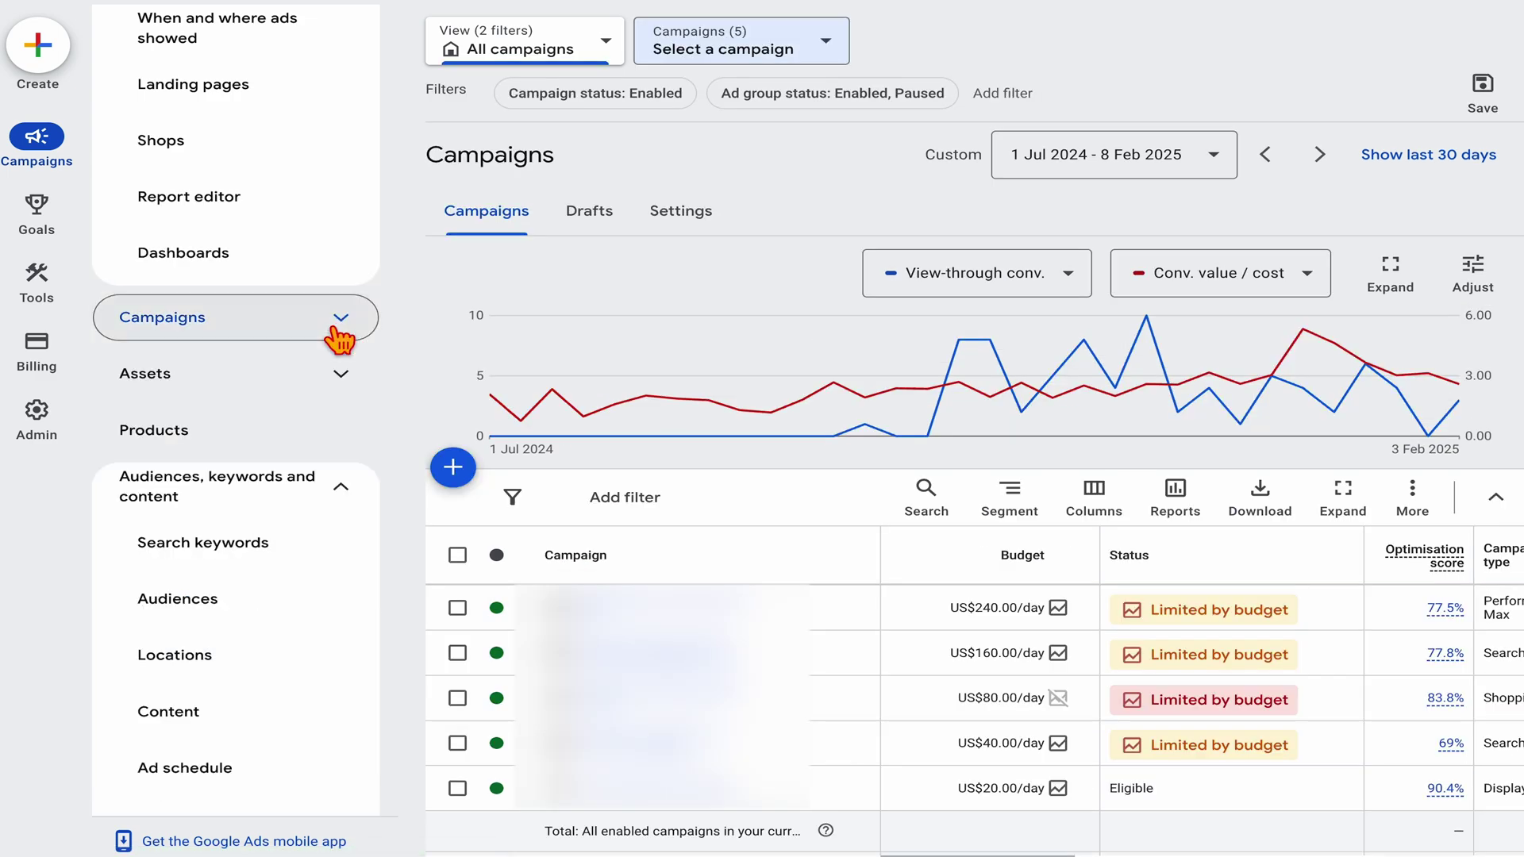
pyautogui.click(343, 492)
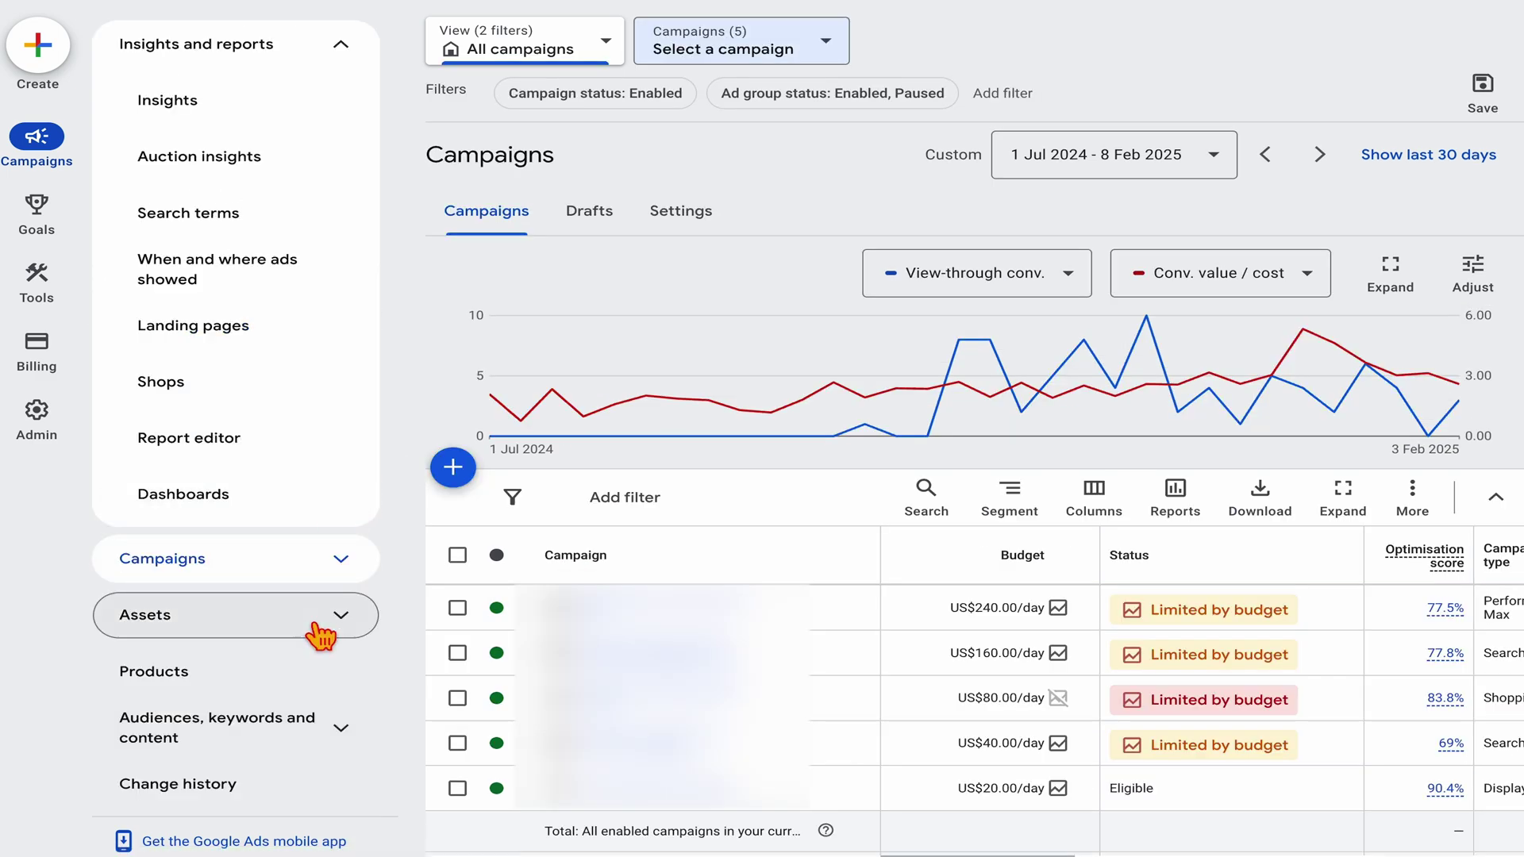
# Open the Locations report and narrow it to the US$240.00/day Performance Max campaign
pyautogui.click(285, 740)
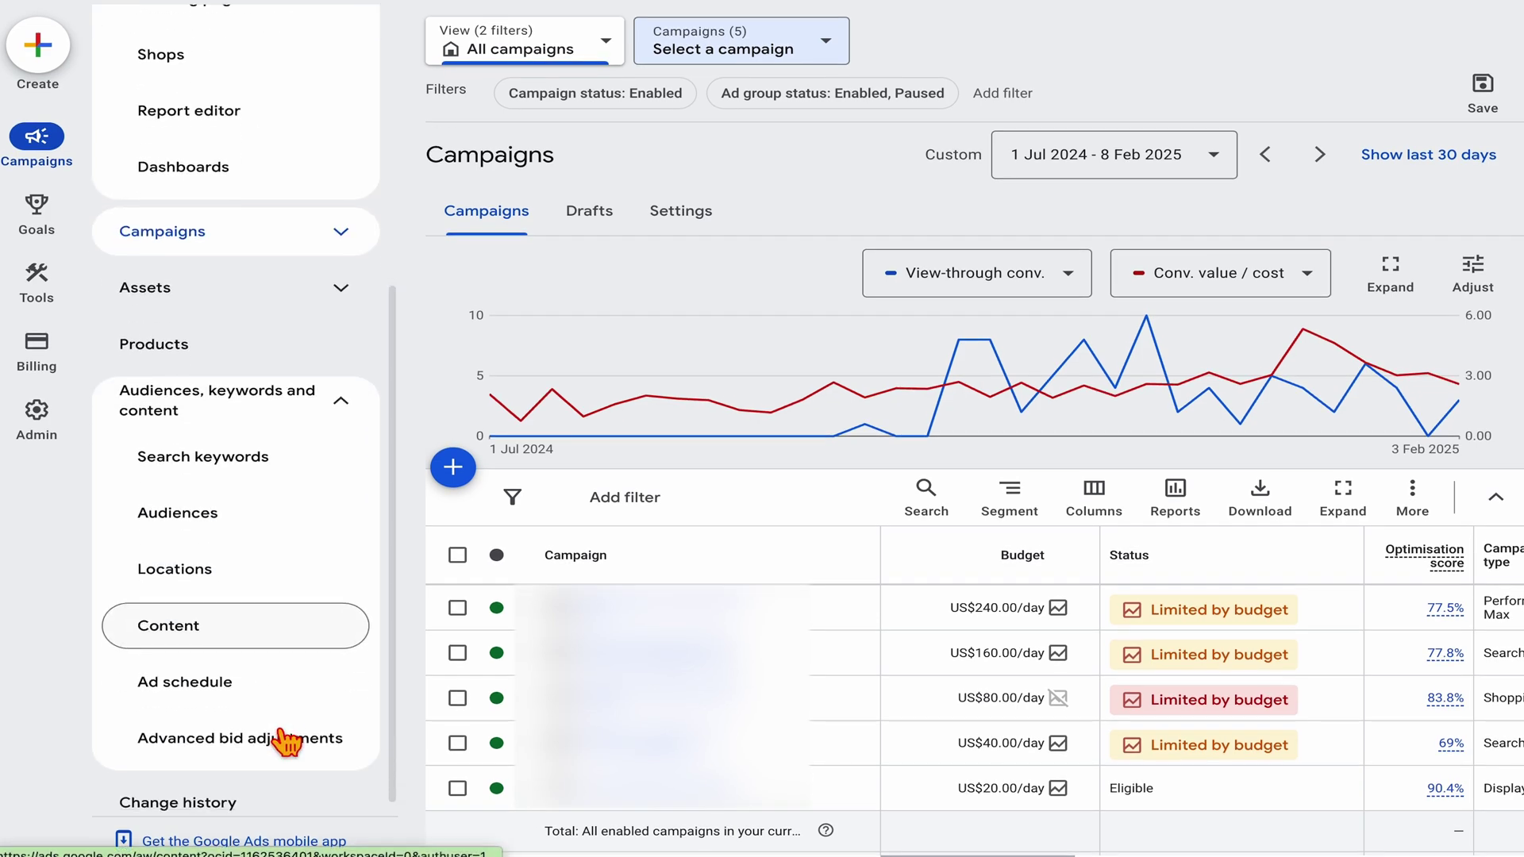
pyautogui.click(235, 585)
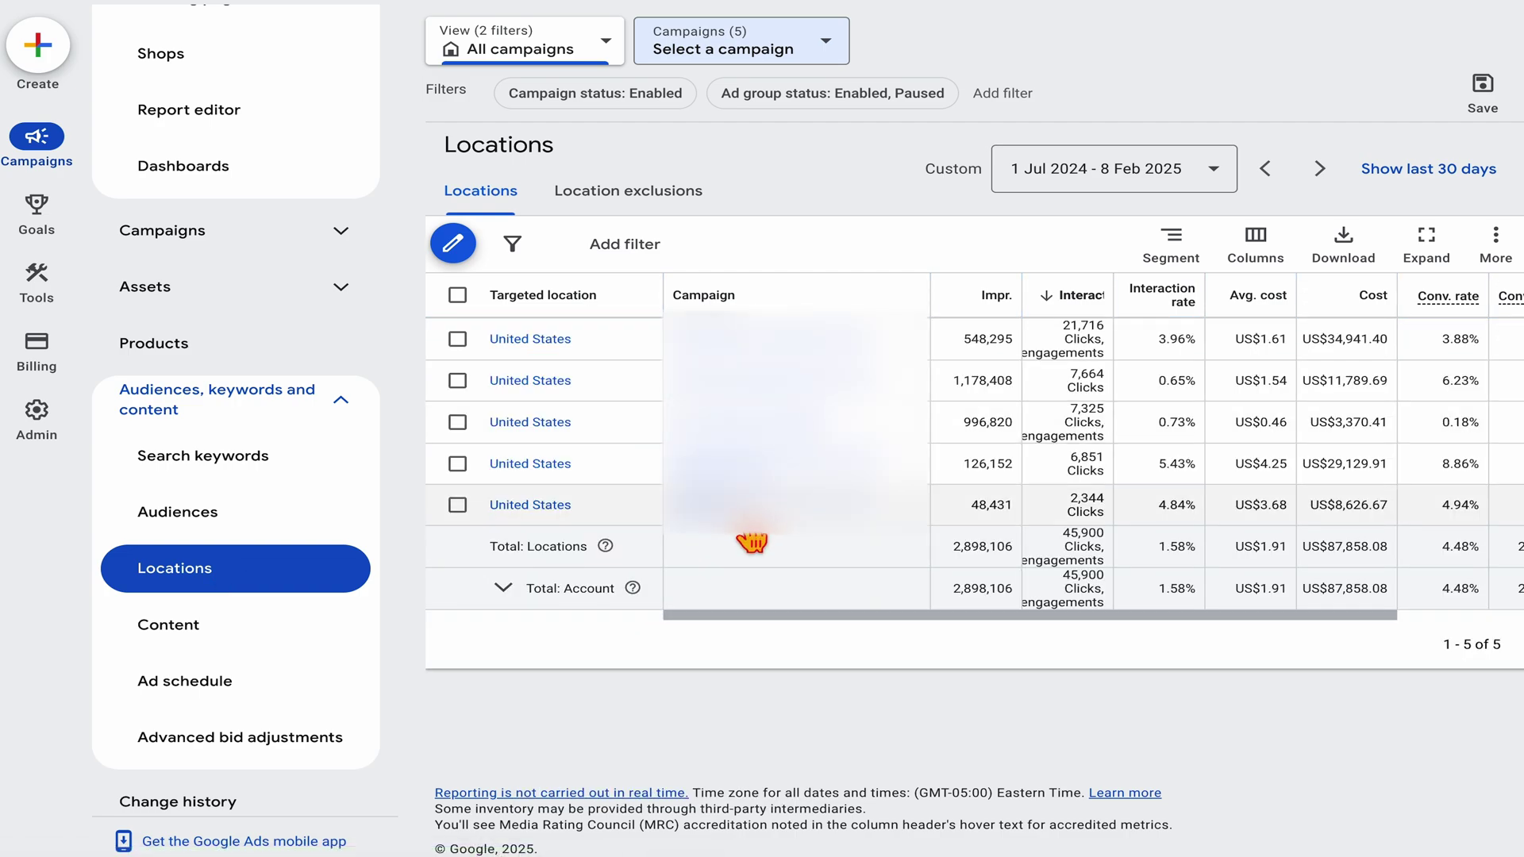
pyautogui.click(712, 60)
pyautogui.click(747, 317)
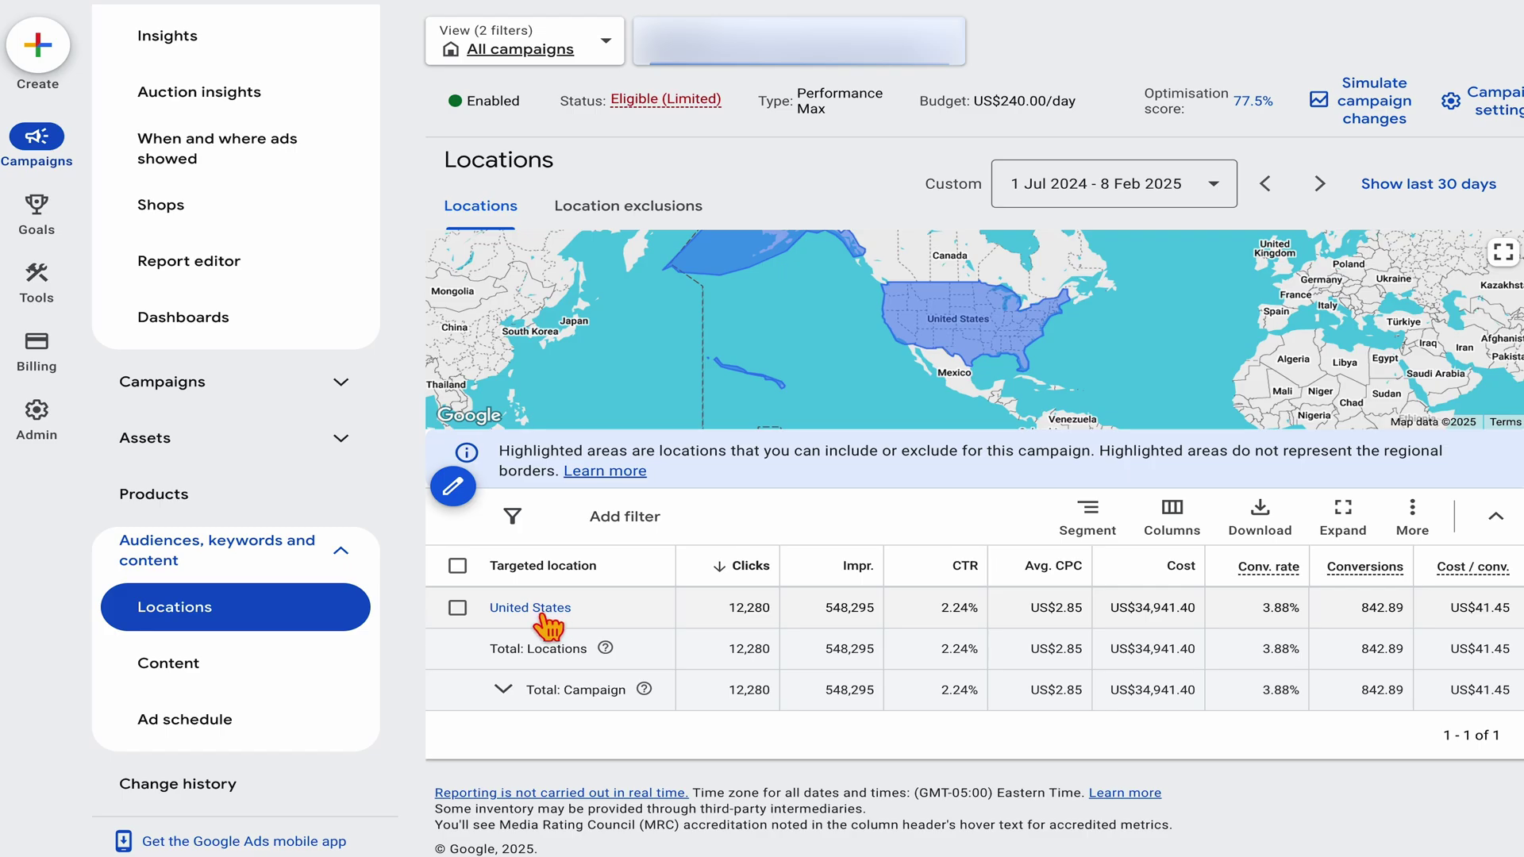
# Break down the campaign's United States location by States and review the performance of each state
pyautogui.click(525, 610)
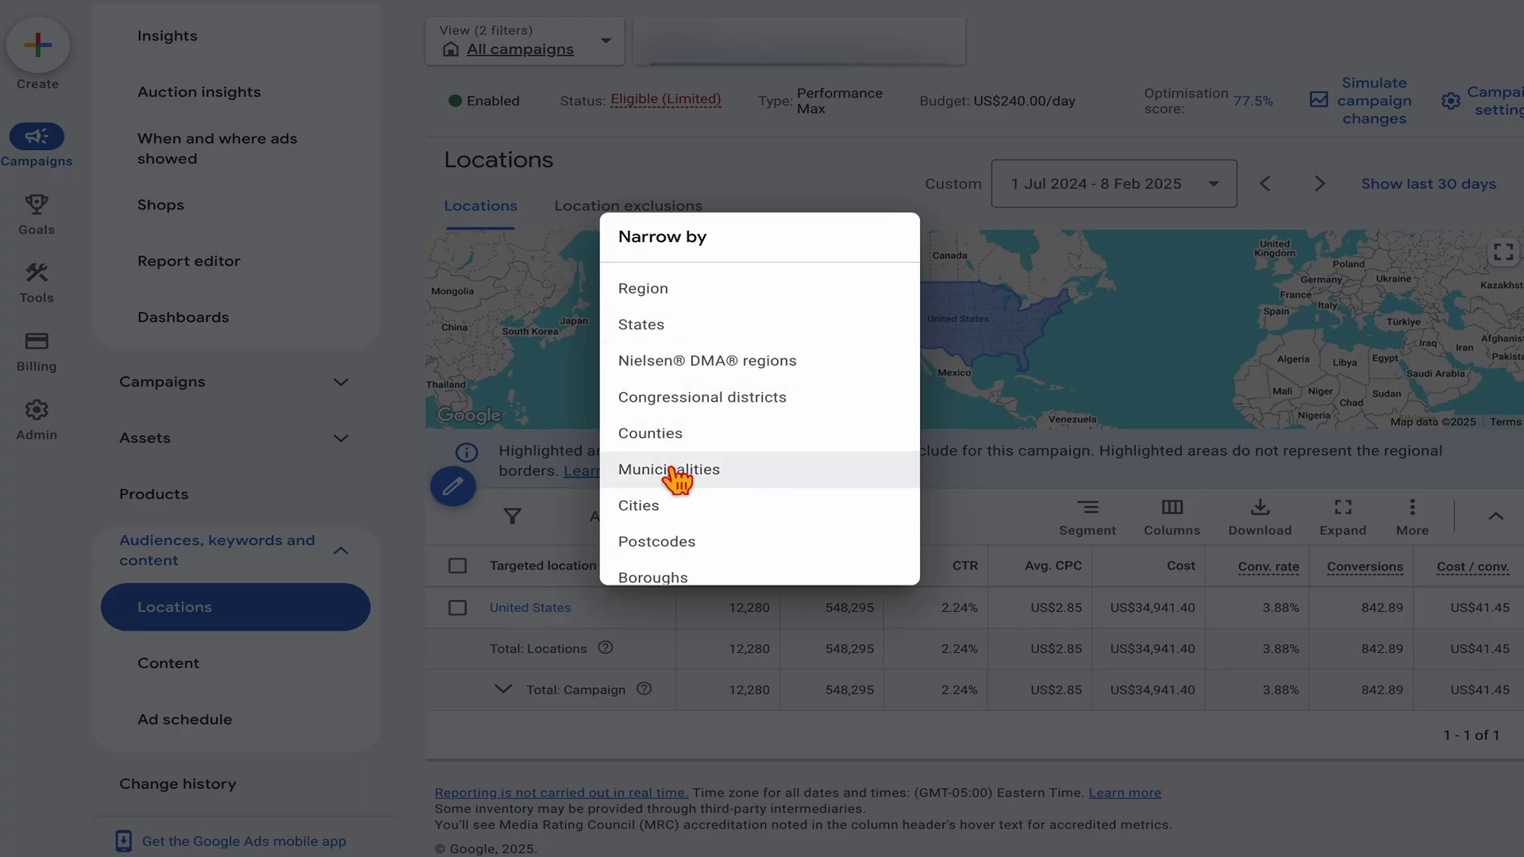
pyautogui.click(642, 327)
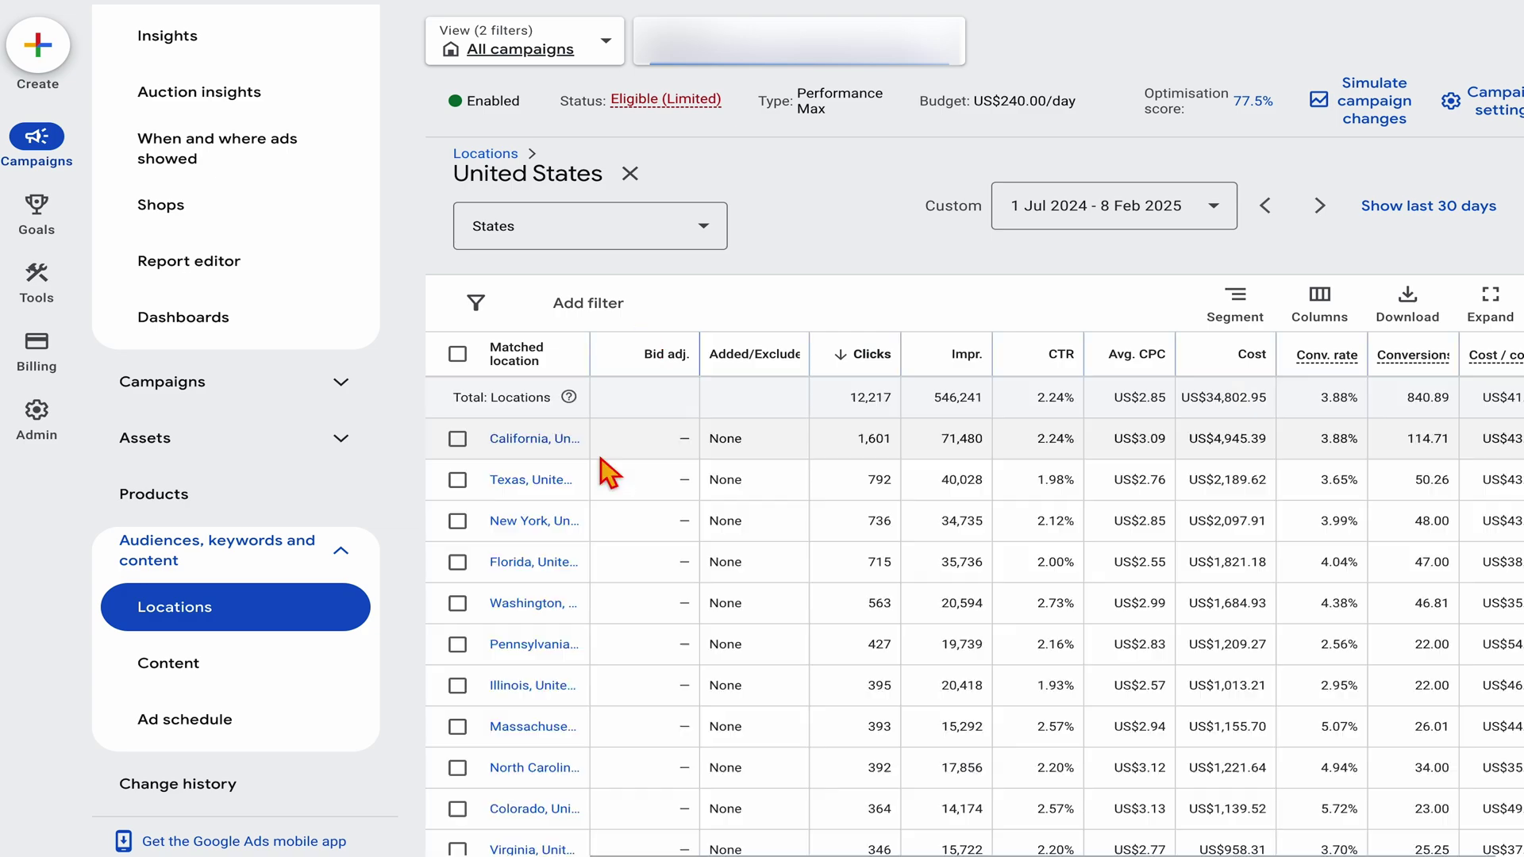
pyautogui.hscroll(1, 827, 486)
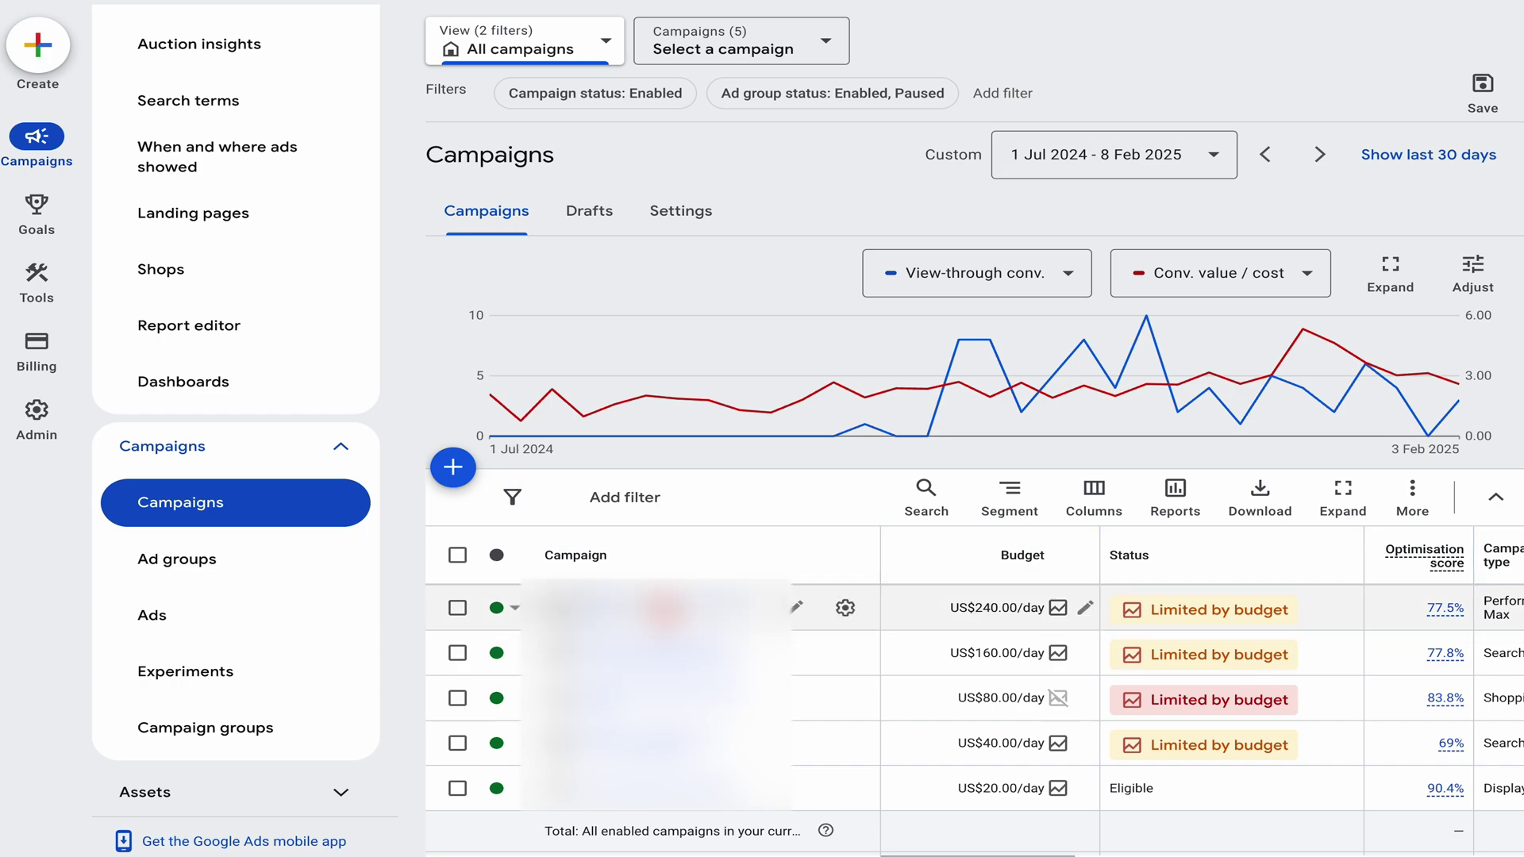
# Reopen the Performance Max campaign's Locations report from the campaigns overview and compare the United States clicks with the campaign total
pyautogui.click(643, 608)
pyautogui.click(300, 617)
pyautogui.scroll(-5, 302, 627)
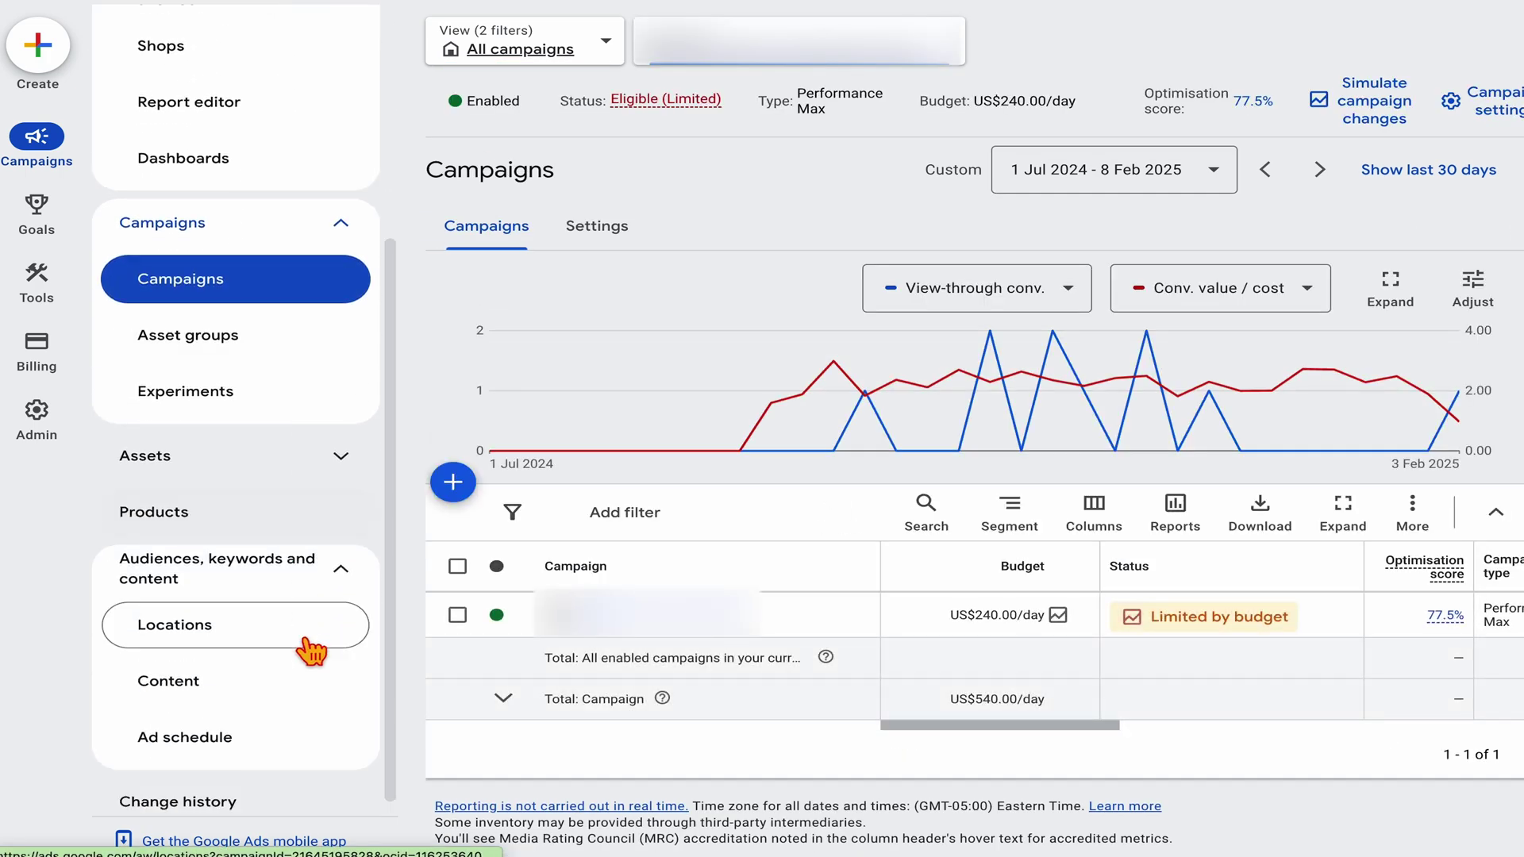
pyautogui.click(303, 627)
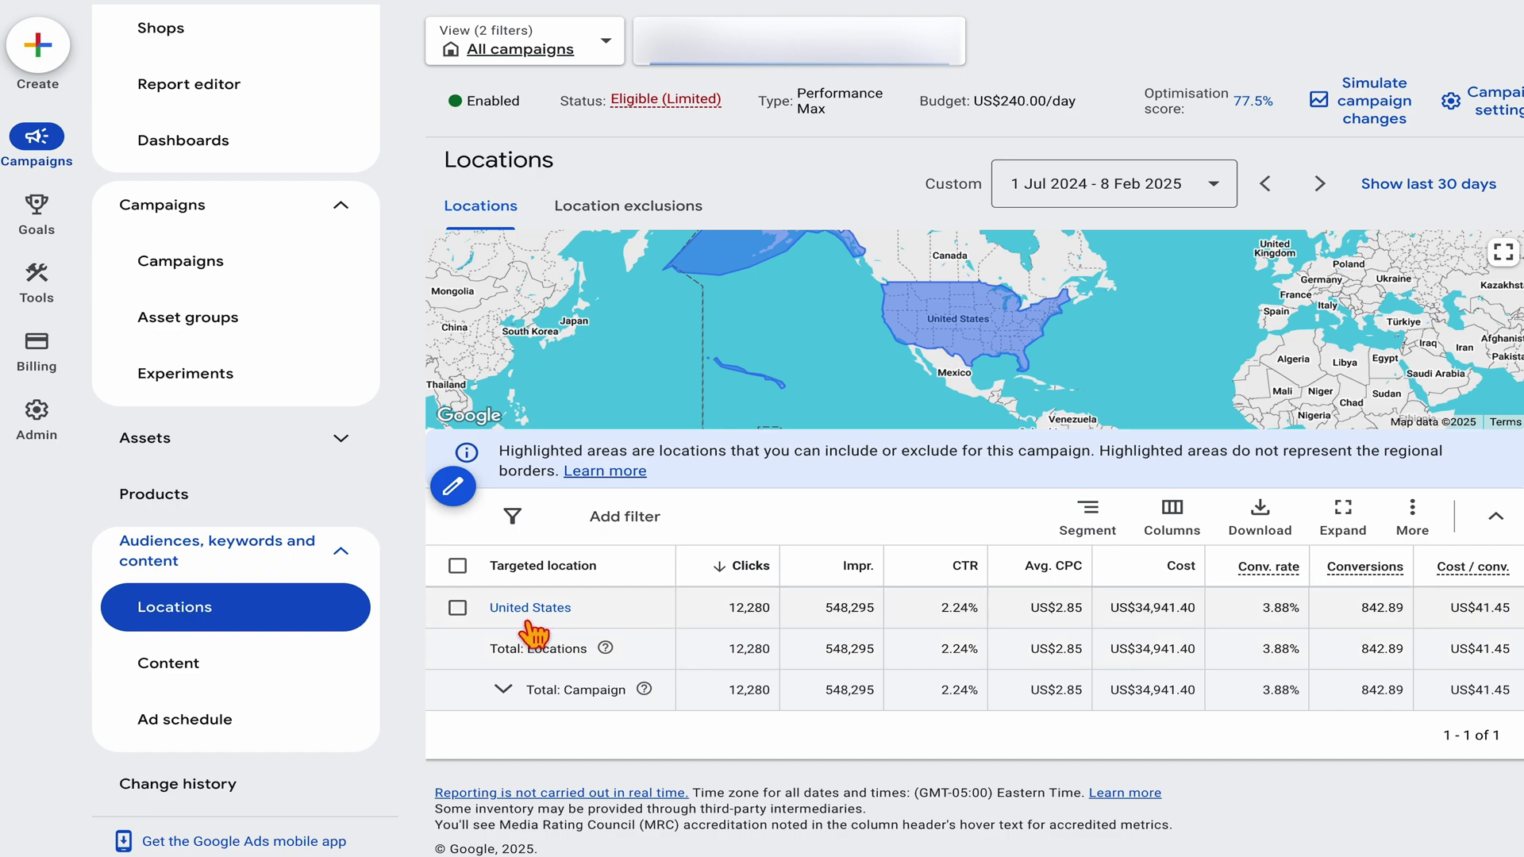
pyautogui.moveTo(729, 608); pyautogui.dragTo(762, 608)
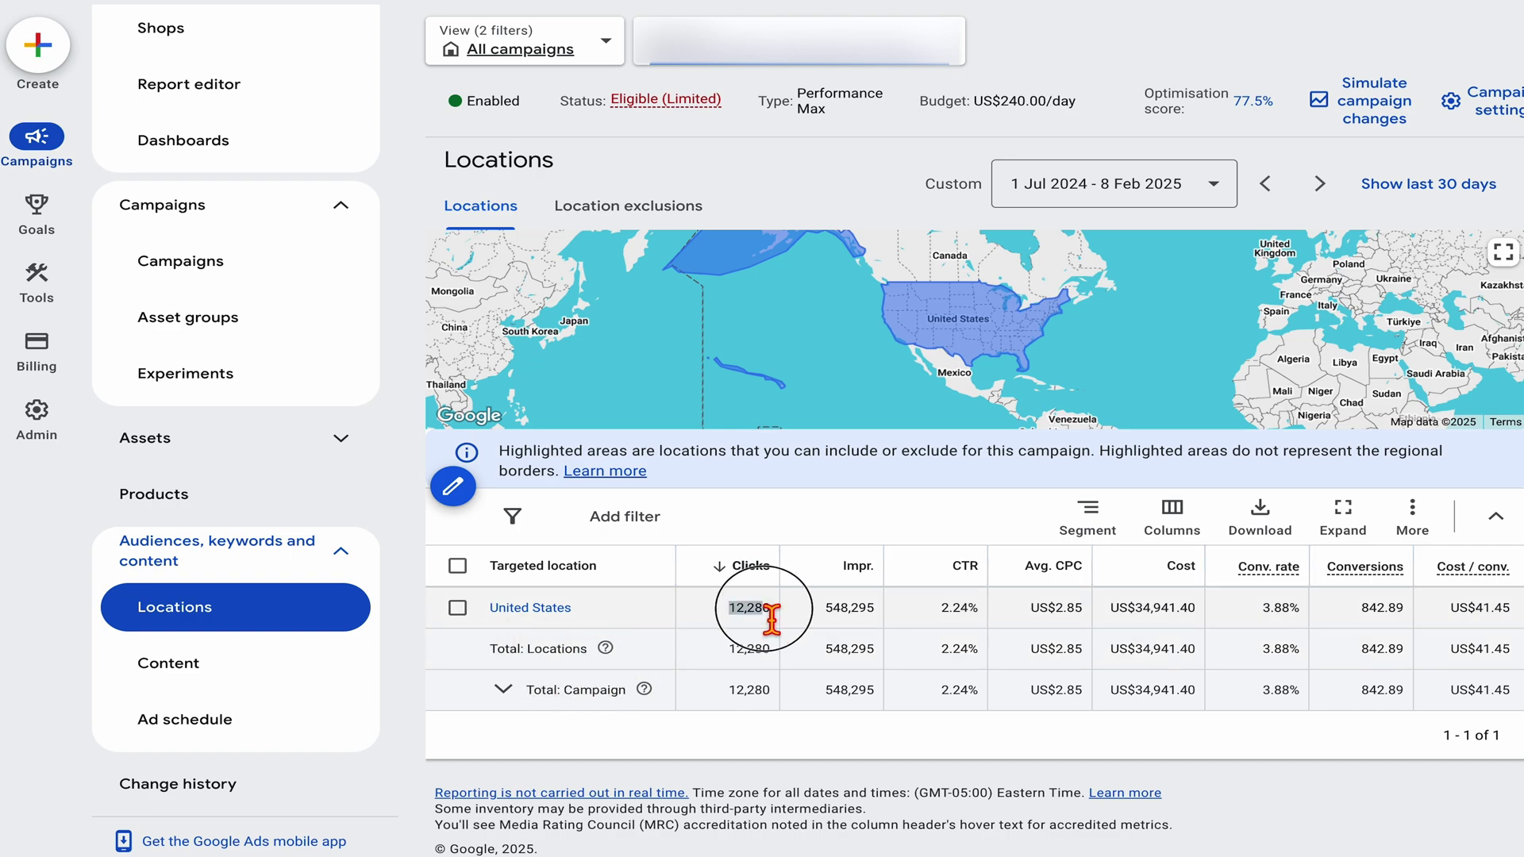
pyautogui.moveTo(727, 689)
pyautogui.mouseDown()
pyautogui.moveTo(762, 704)
pyautogui.moveTo(735, 715)
pyautogui.moveTo(755, 689)
pyautogui.mouseUp()
# Return to the campaign overview, open the Performance Max campaign's settings and expand its Locations setting
pyautogui.click(180, 261)
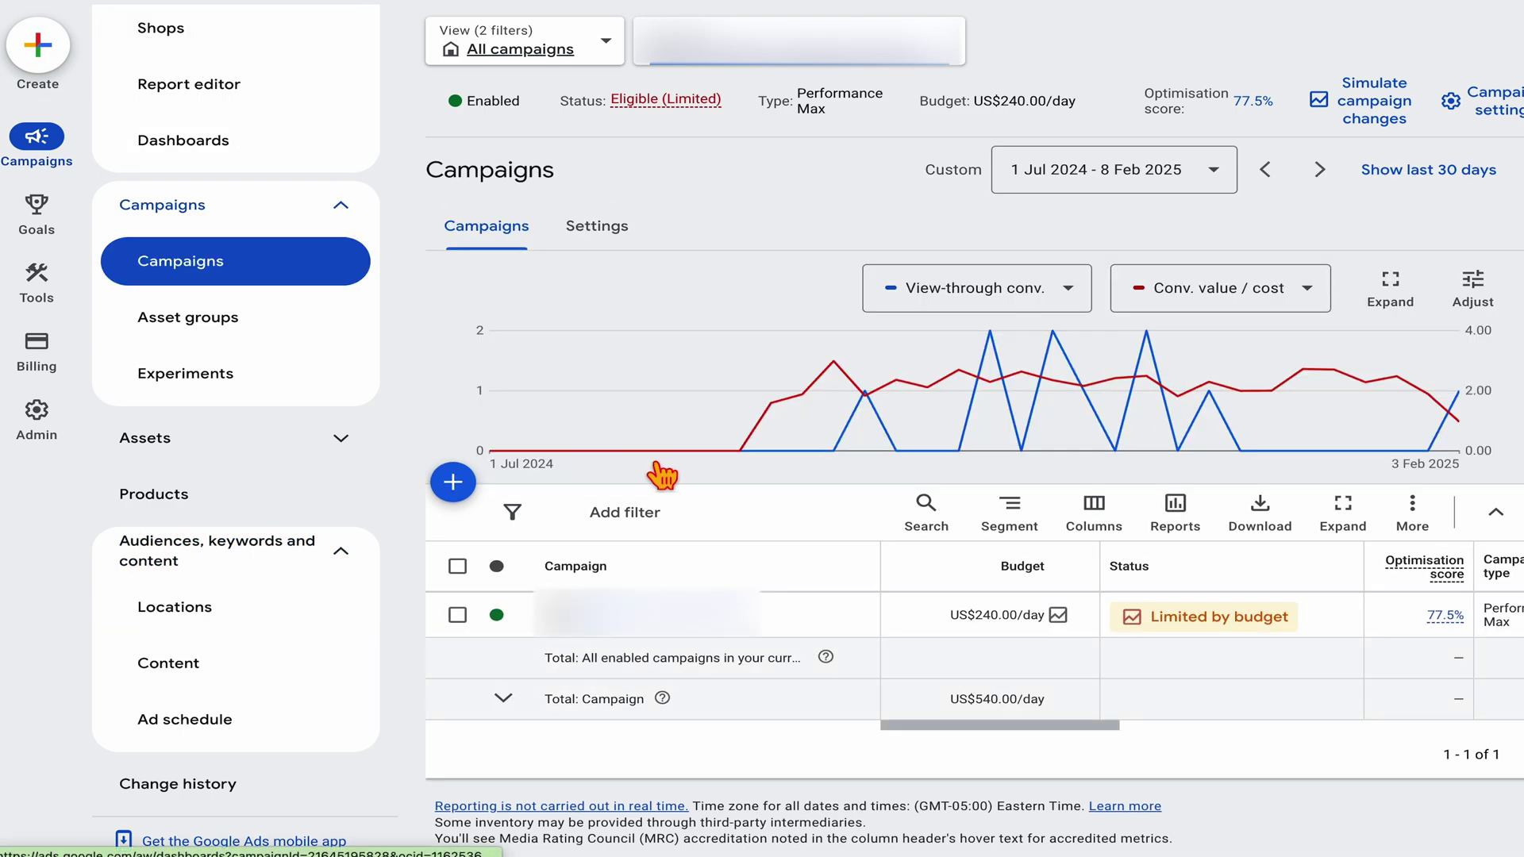
pyautogui.click(844, 616)
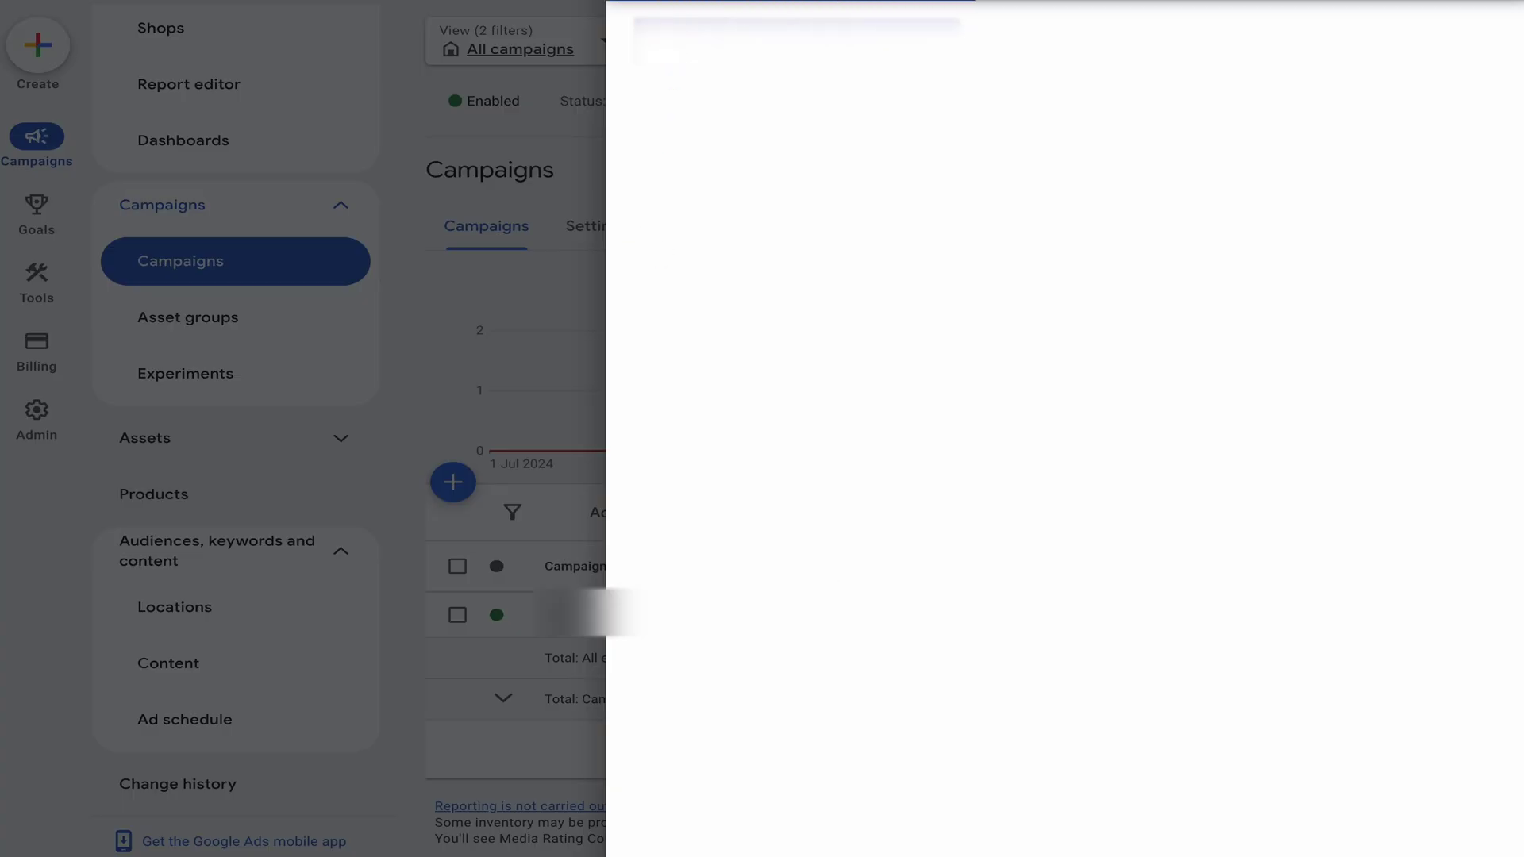
pyautogui.click(640, 217)
pyautogui.moveTo(775, 623)
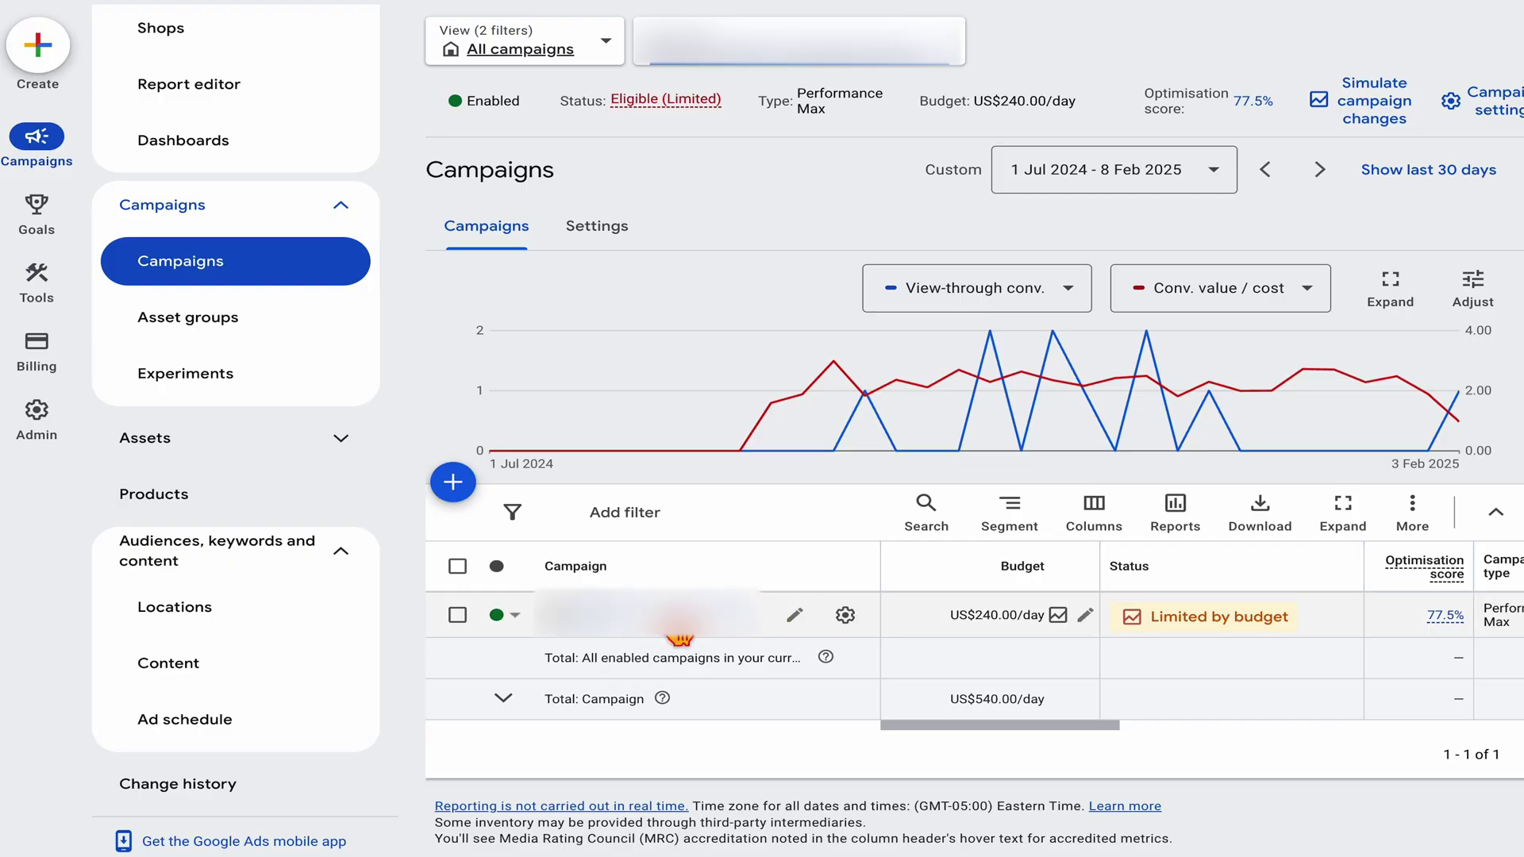
pyautogui.click(846, 616)
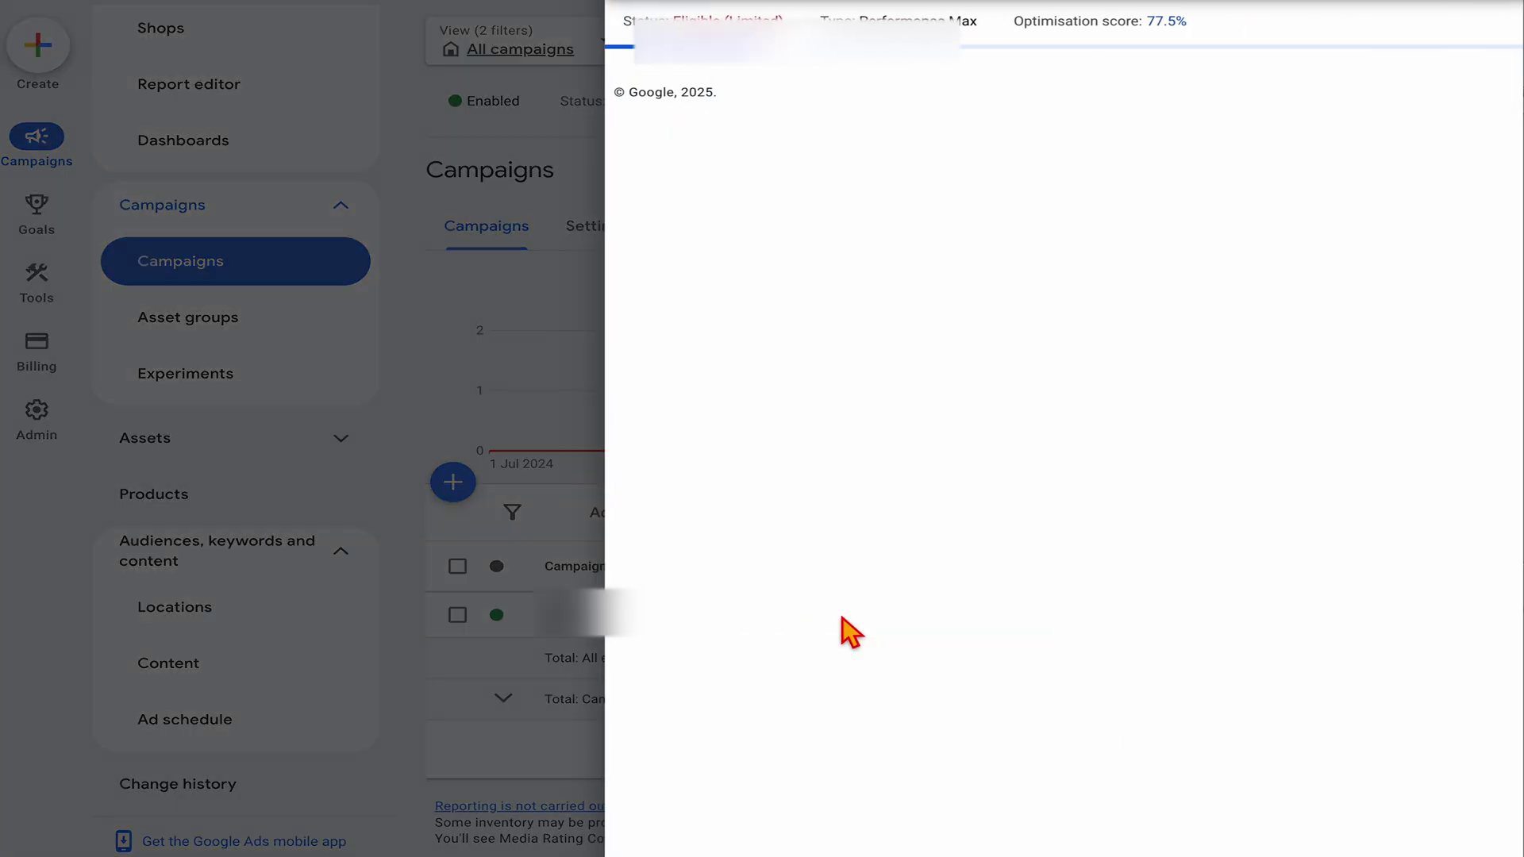
pyautogui.click(930, 627)
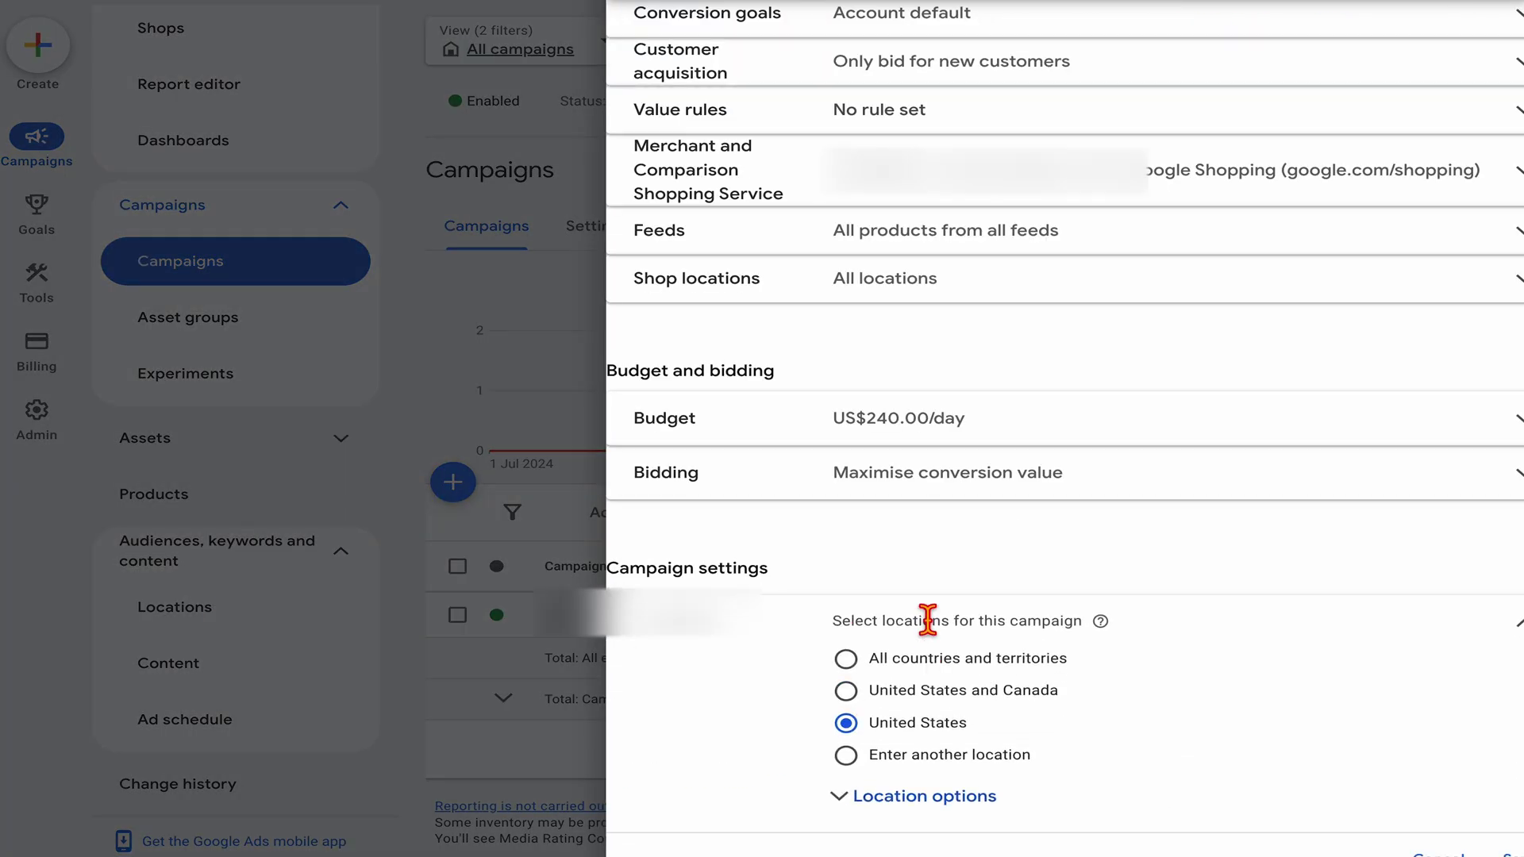
# Expand the location options and choose "Presence: People in or regularly in your included locations" for the United States target
pyautogui.scroll(-2, 936, 662)
pyautogui.click(947, 651)
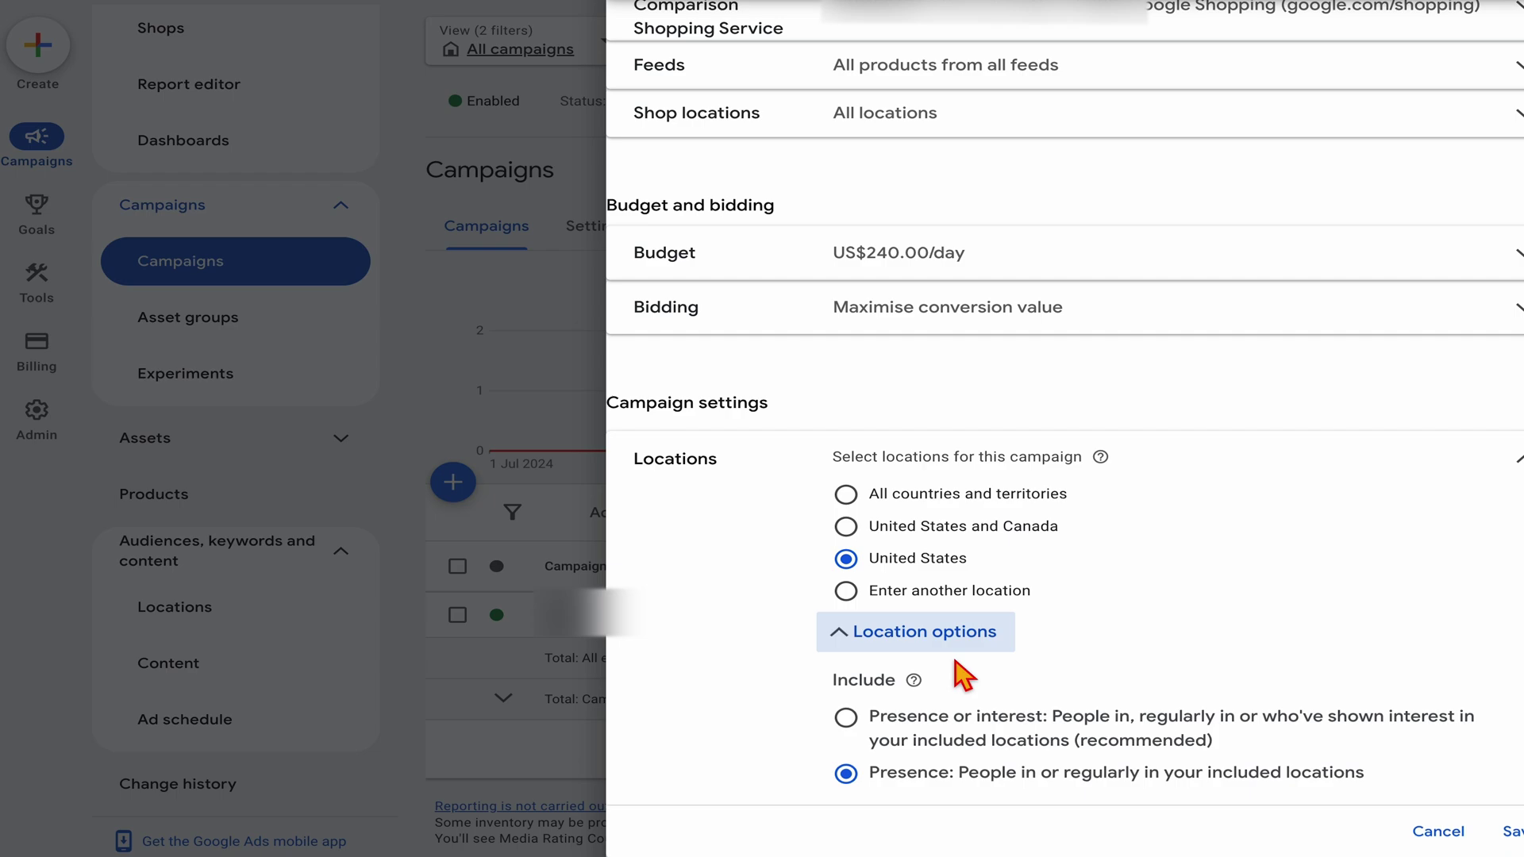
pyautogui.scroll(-1, 963, 667)
pyautogui.click(909, 718)
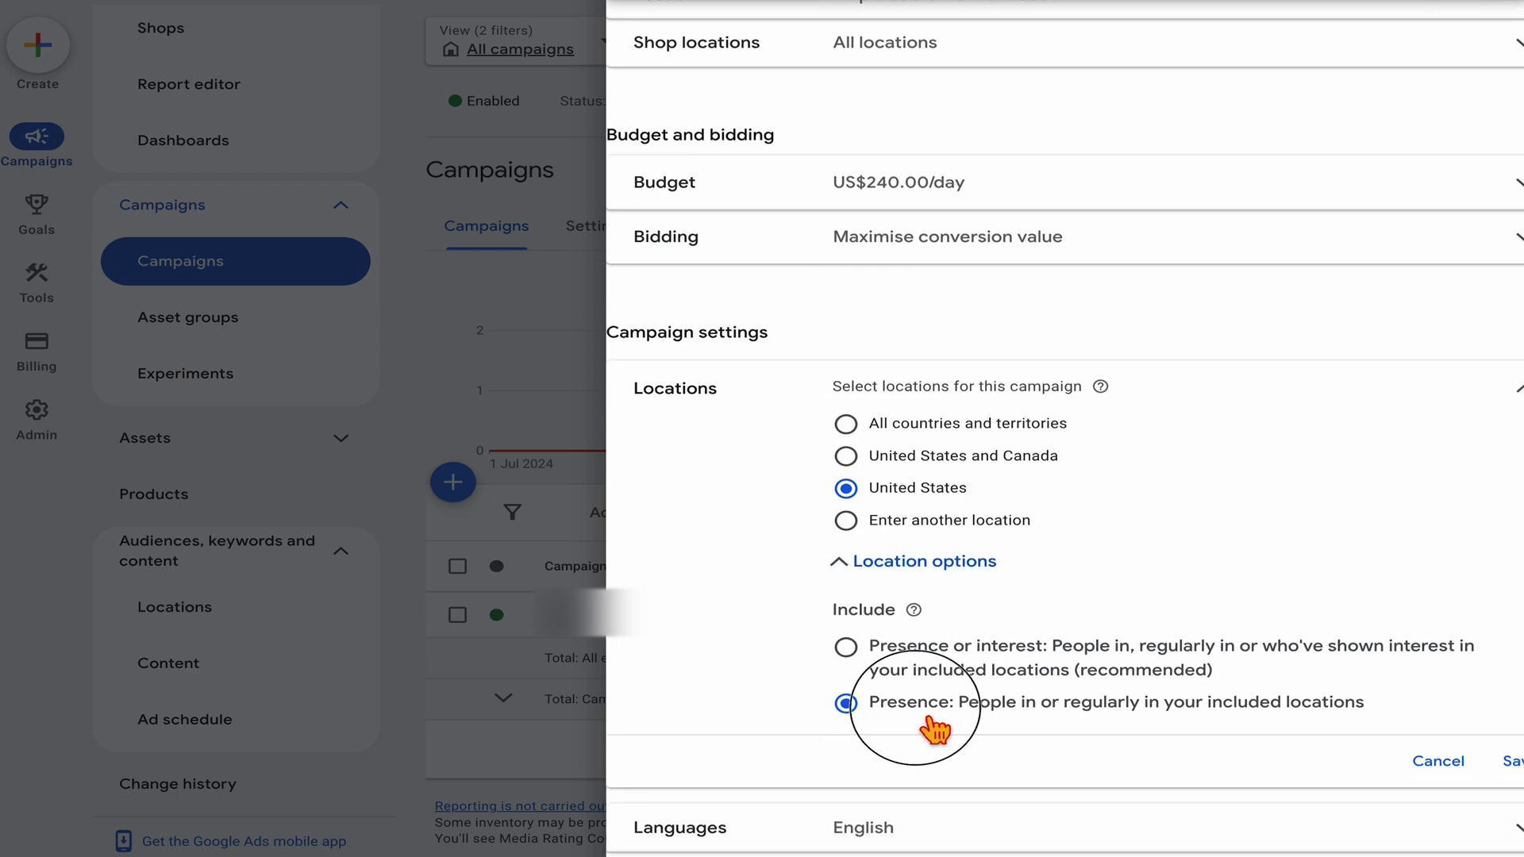